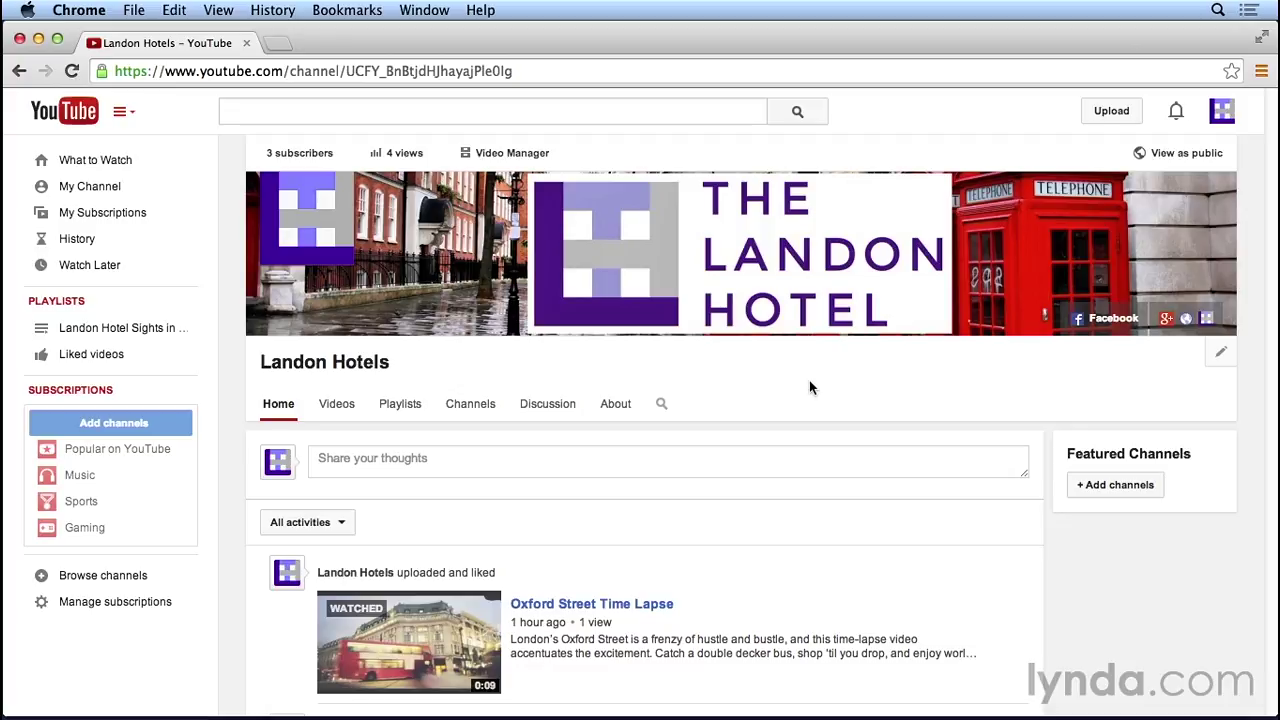
Enable the Browse view in the channel navigation settings of the Landon Hotels channel and save the change.
{"action": "scroll", "coordinate": [943, 557], "scroll_direction": "down", "scroll_amount": 3}
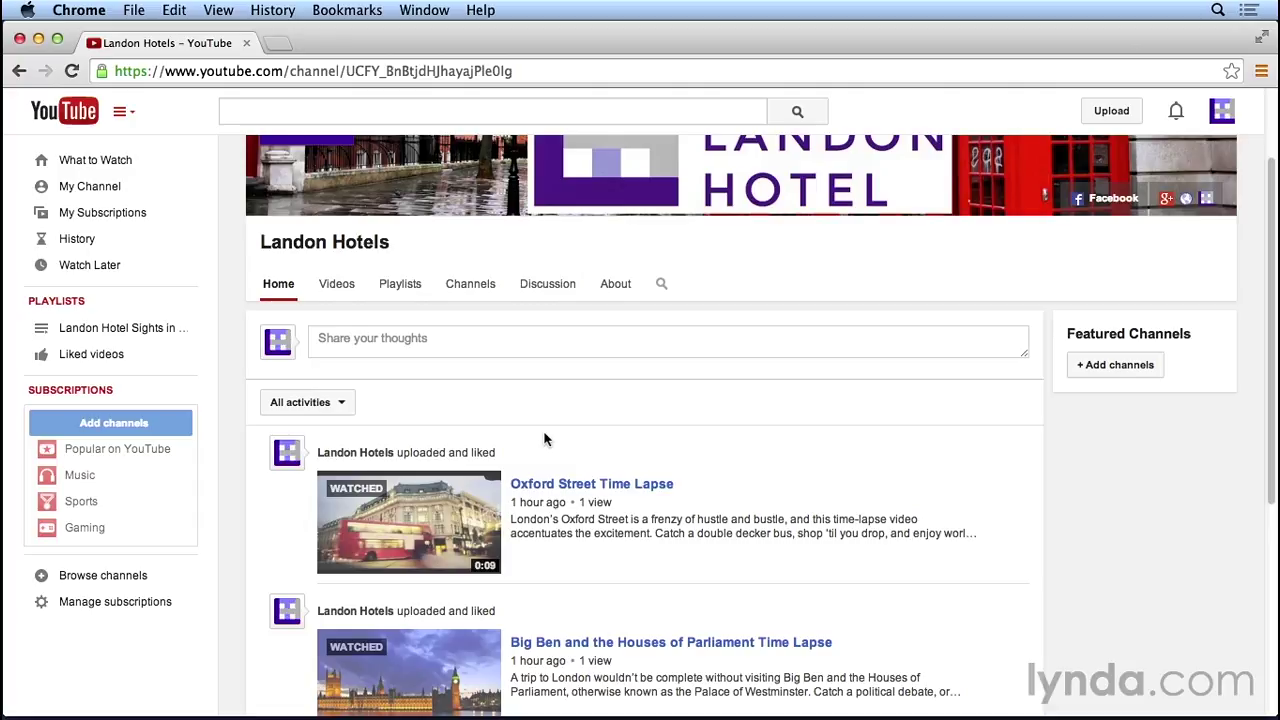
{"action": "scroll", "coordinate": [543, 437], "scroll_direction": "up", "scroll_amount": 2}
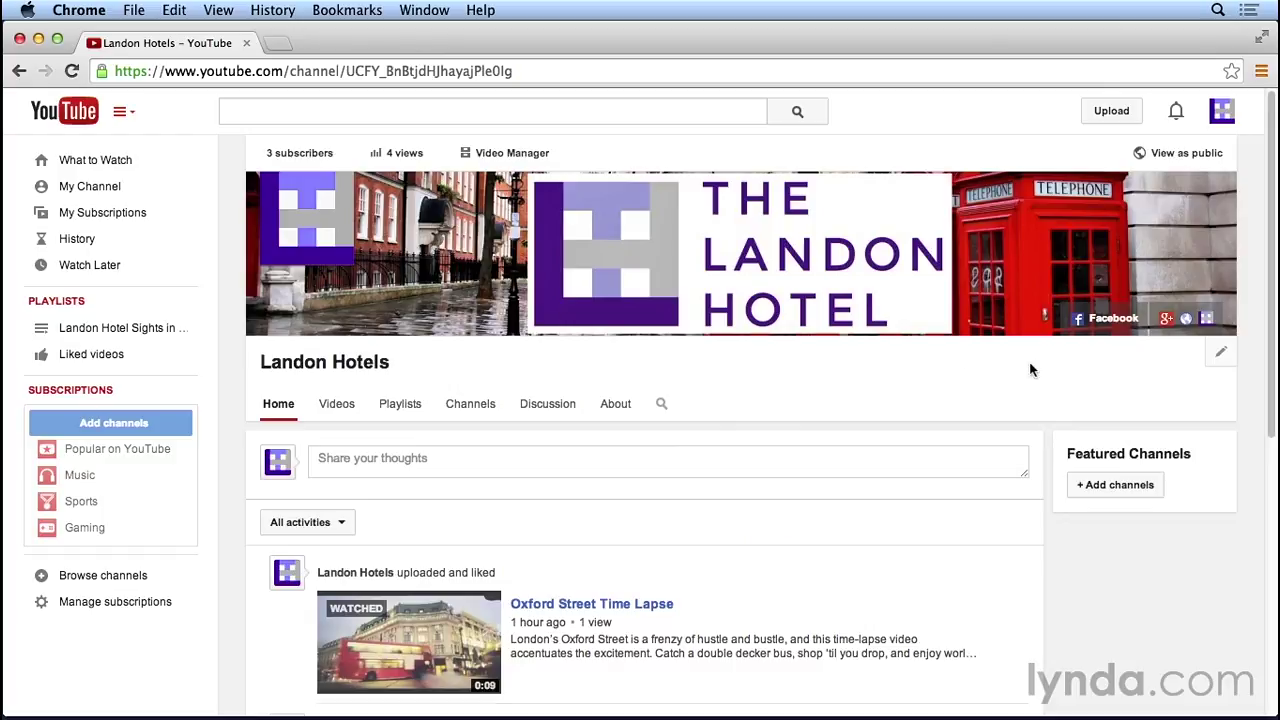
{"action": "left_click", "coordinate": [1221, 358]}
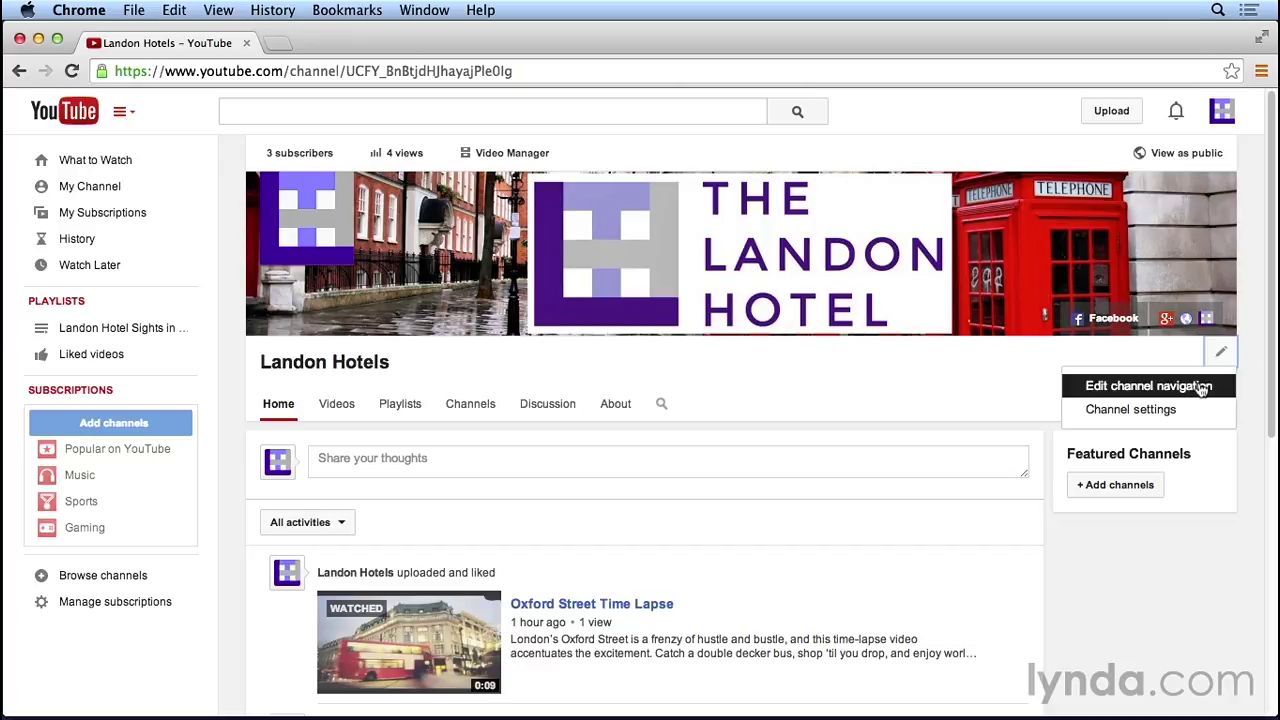
{"action": "left_click", "coordinate": [1202, 387]}
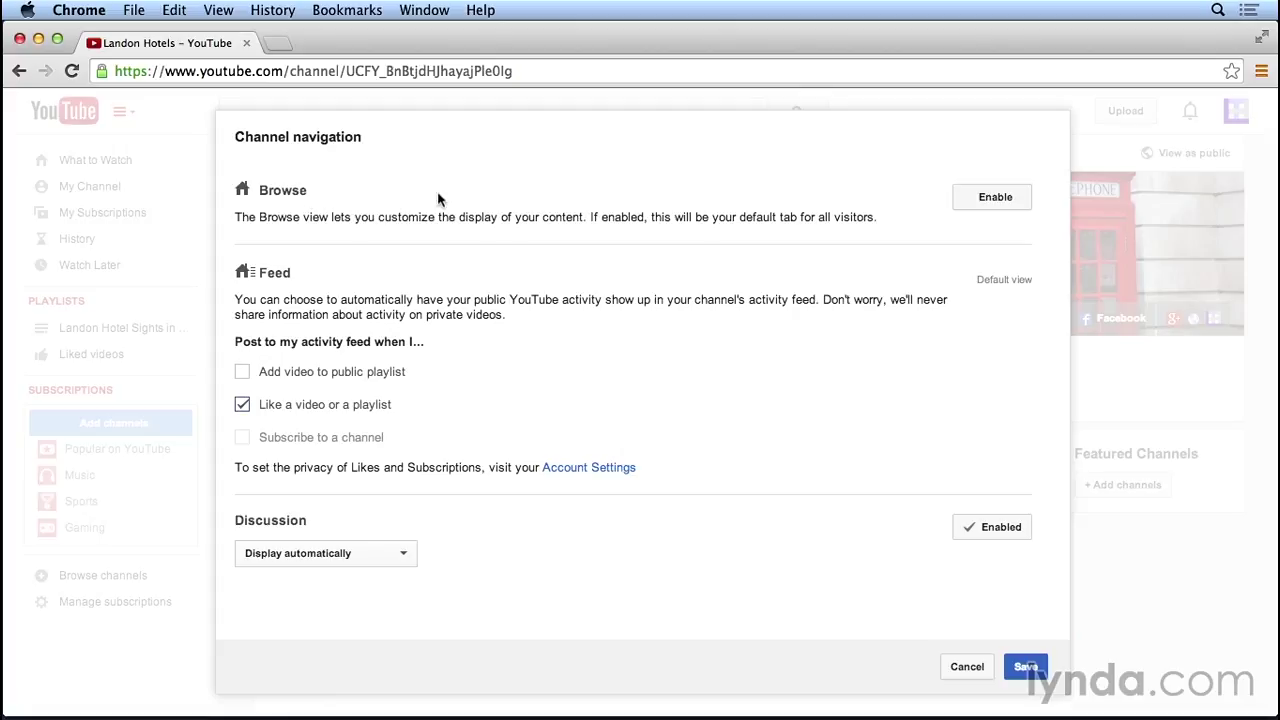
{"action": "left_click", "coordinate": [995, 203]}
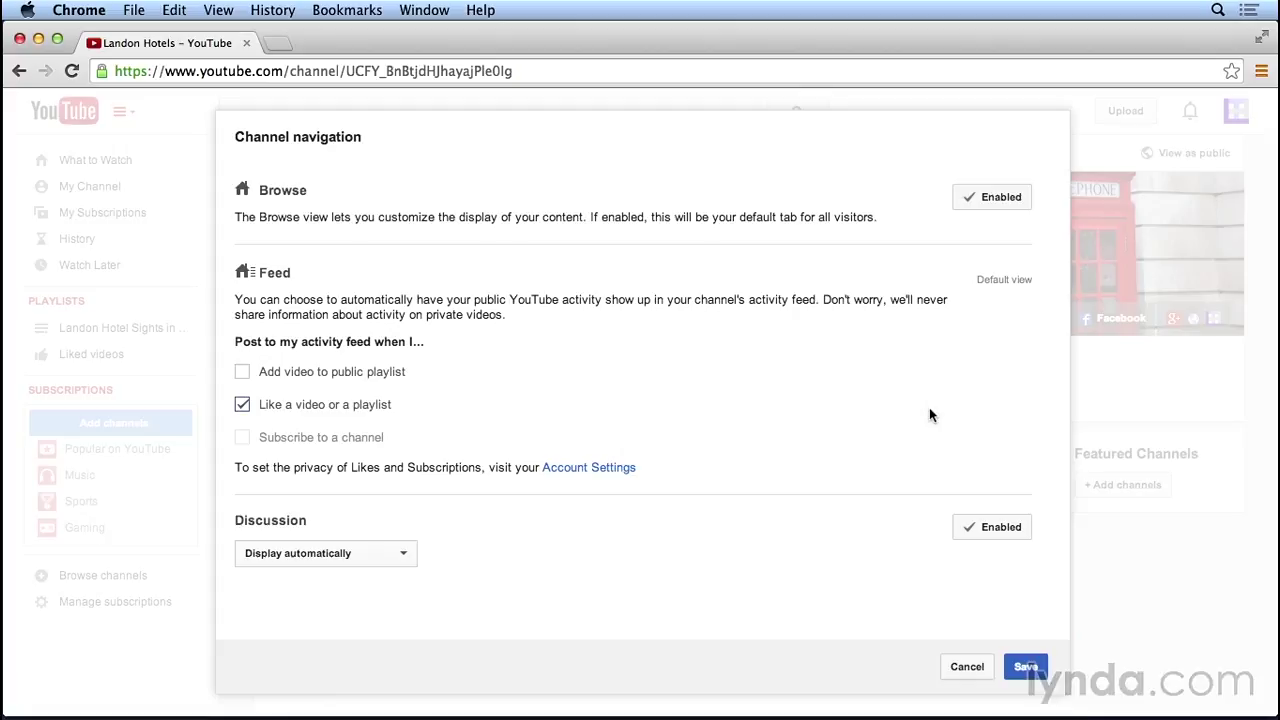
{"action": "left_click", "coordinate": [1030, 667]}
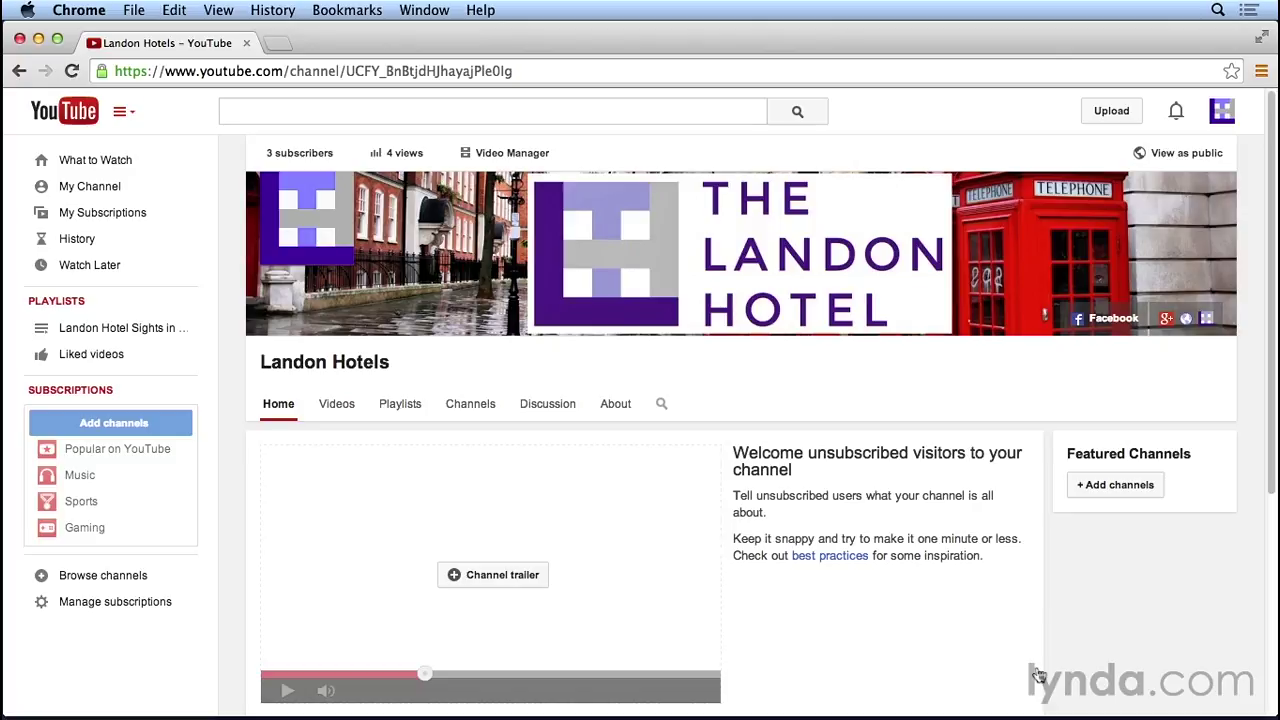
Set the Oxford Street Time Lapse upload as the channel trailer for unsubscribed visitors and save it.
{"action": "scroll", "coordinate": [949, 614], "scroll_direction": "down", "scroll_amount": 5}
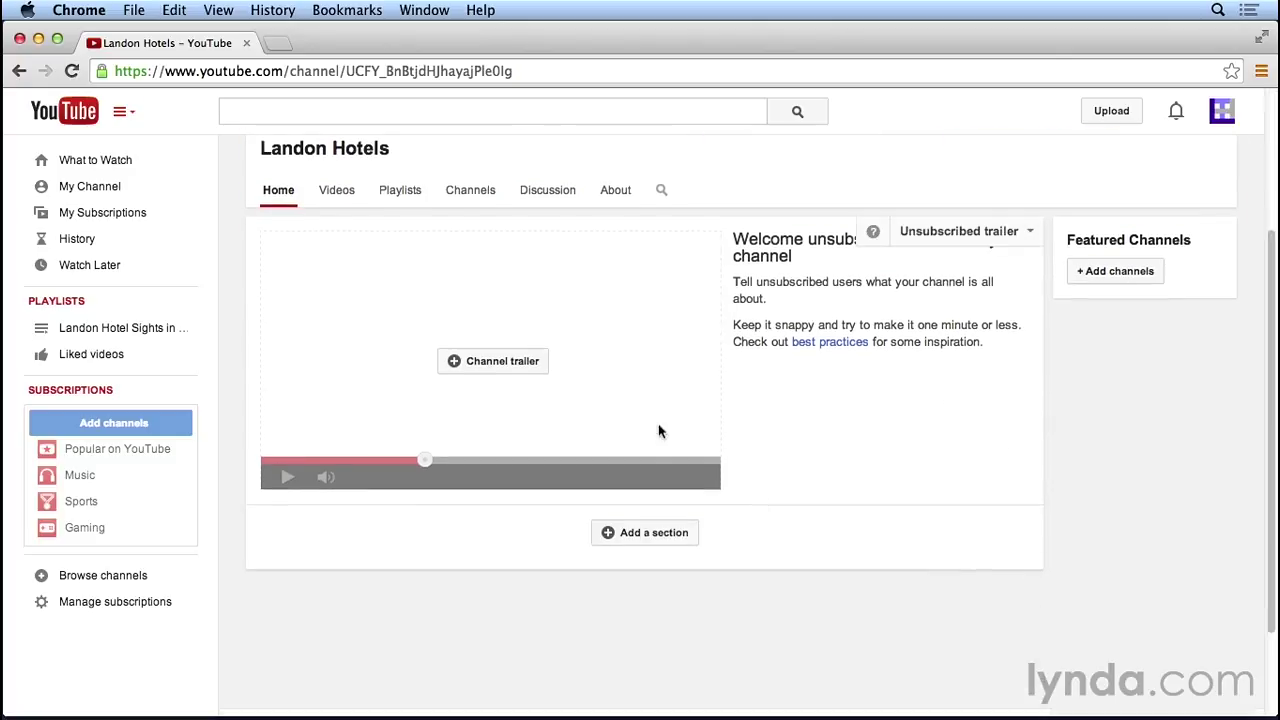
{"action": "scroll", "coordinate": [848, 456], "scroll_direction": "up", "scroll_amount": 1}
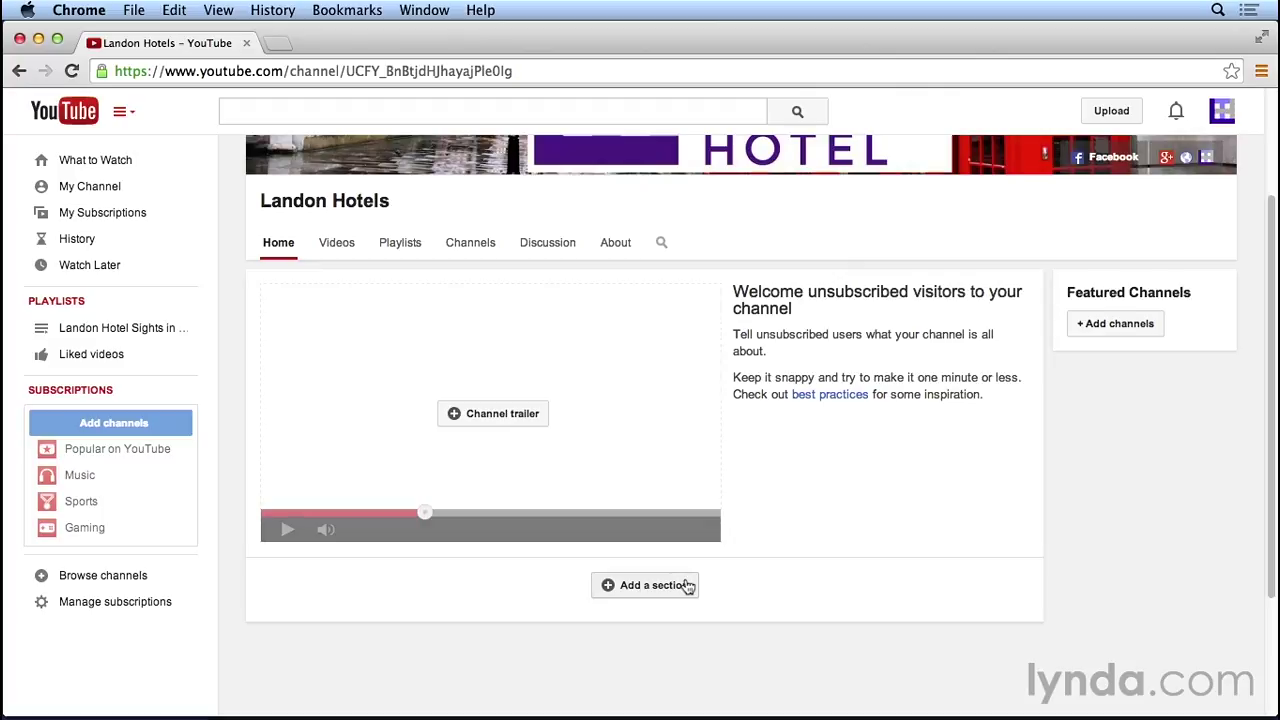
{"action": "left_click", "coordinate": [471, 421]}
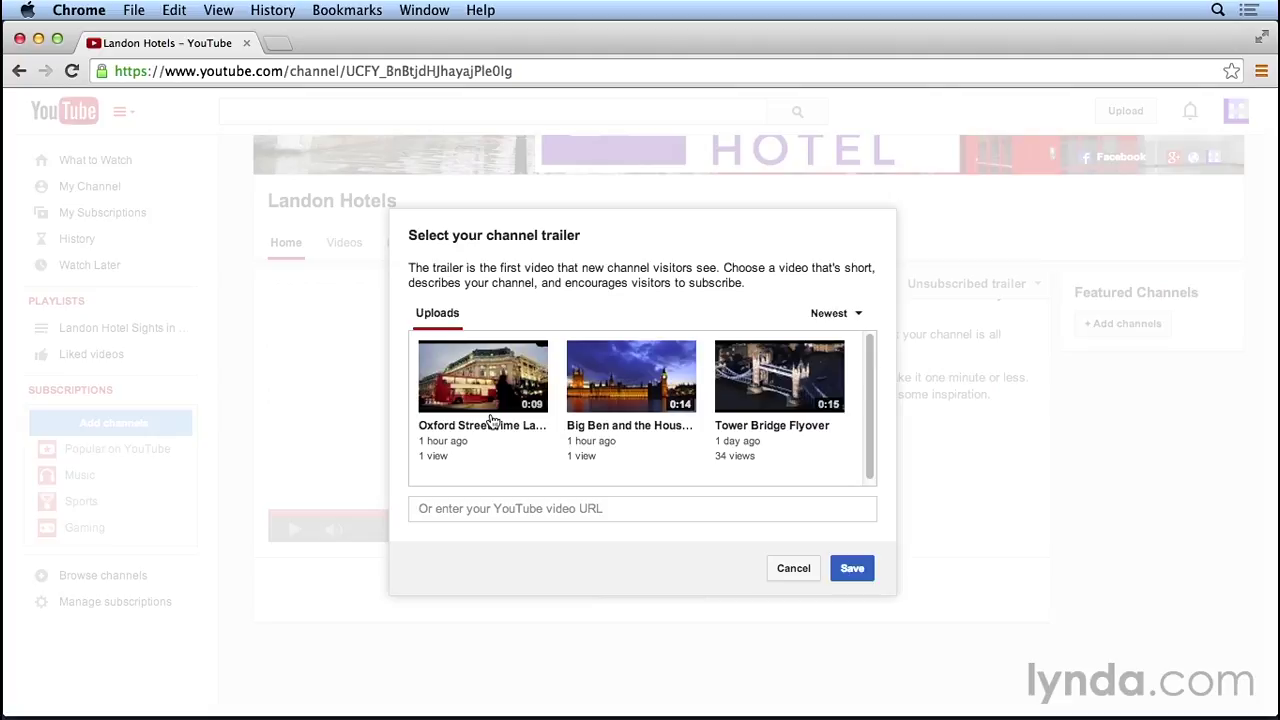
{"action": "left_click", "coordinate": [490, 418]}
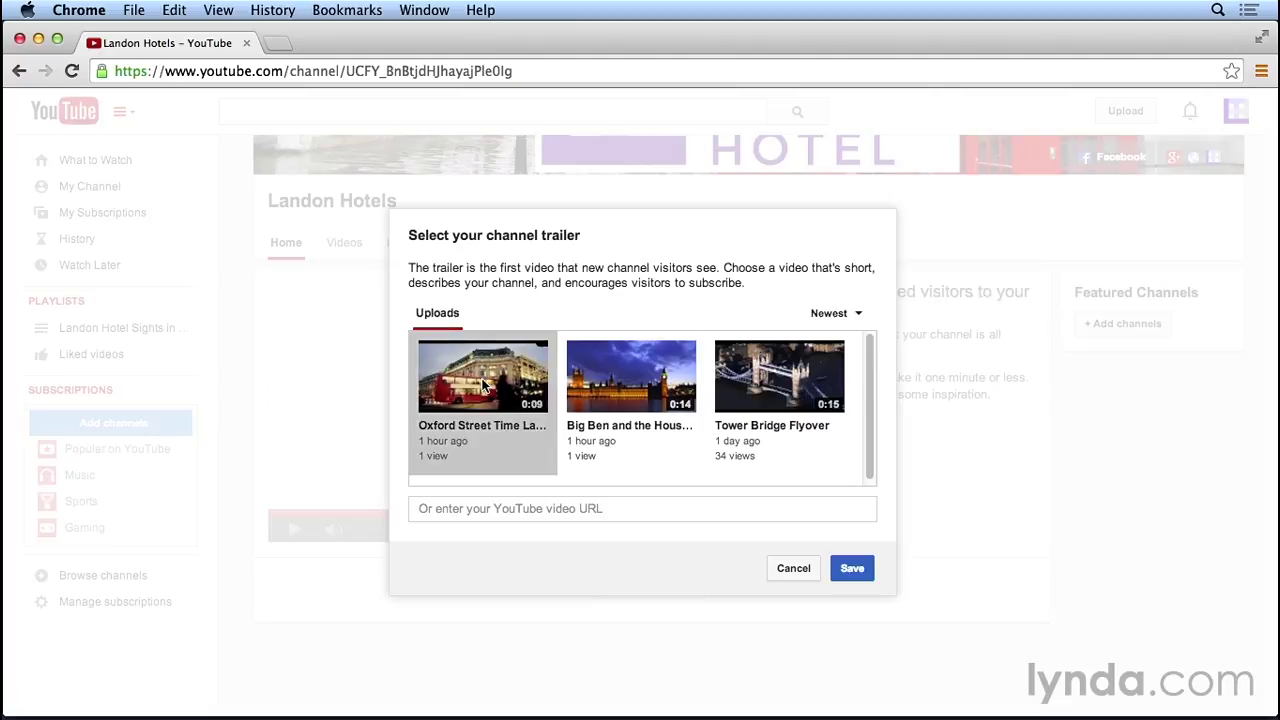
{"action": "left_click", "coordinate": [852, 570]}
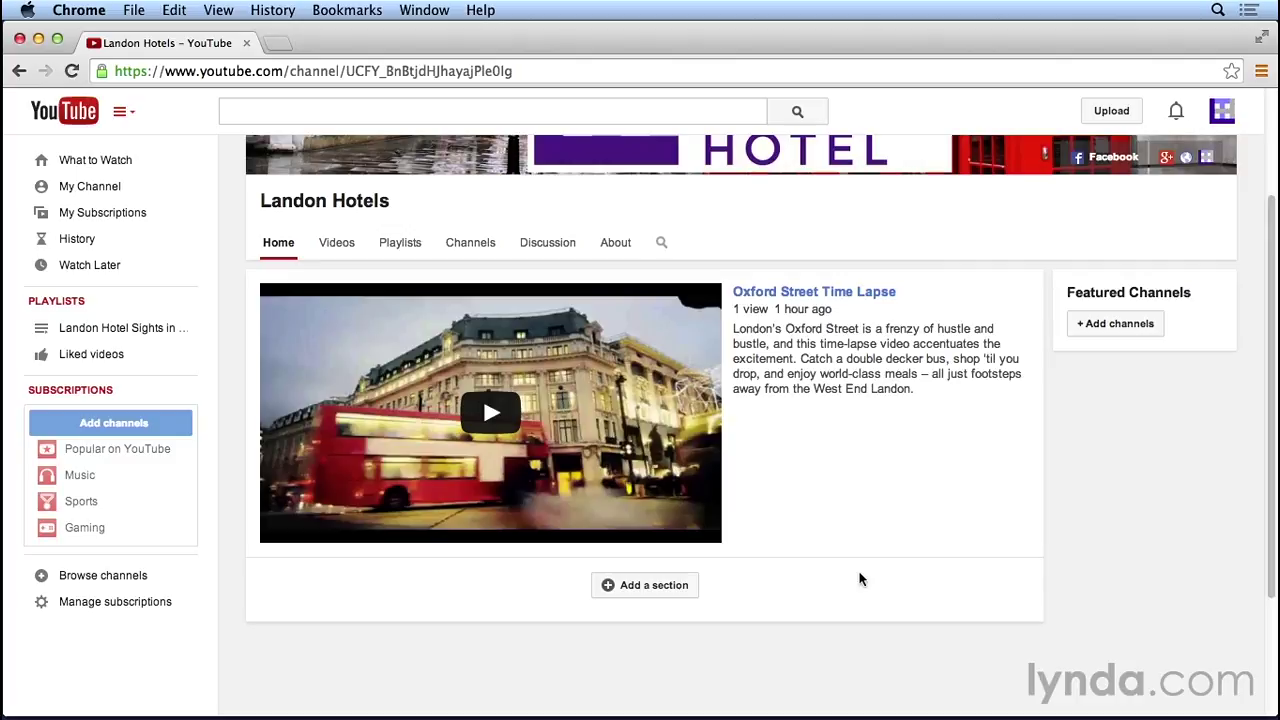
Switch the channel home page from the unsubscribed trailer to the Subscriber view.
{"action": "mouse_move", "coordinate": [800, 480]}
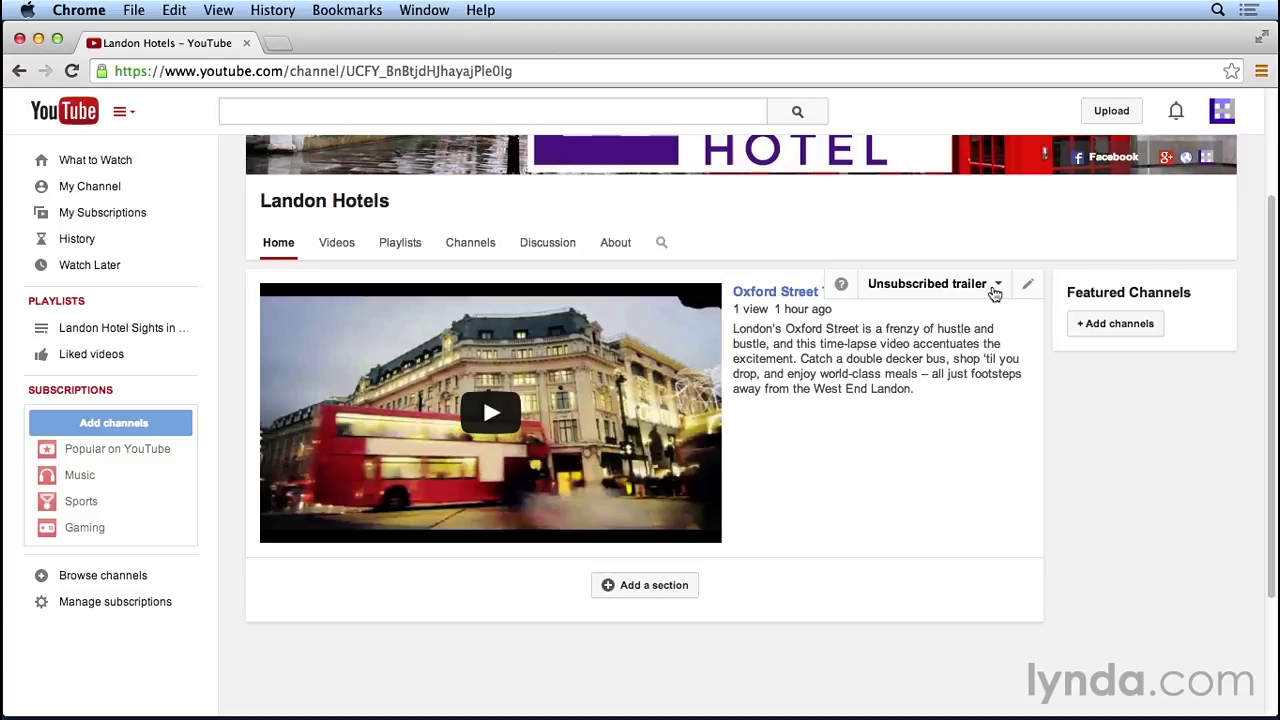
{"action": "left_click", "coordinate": [994, 290]}
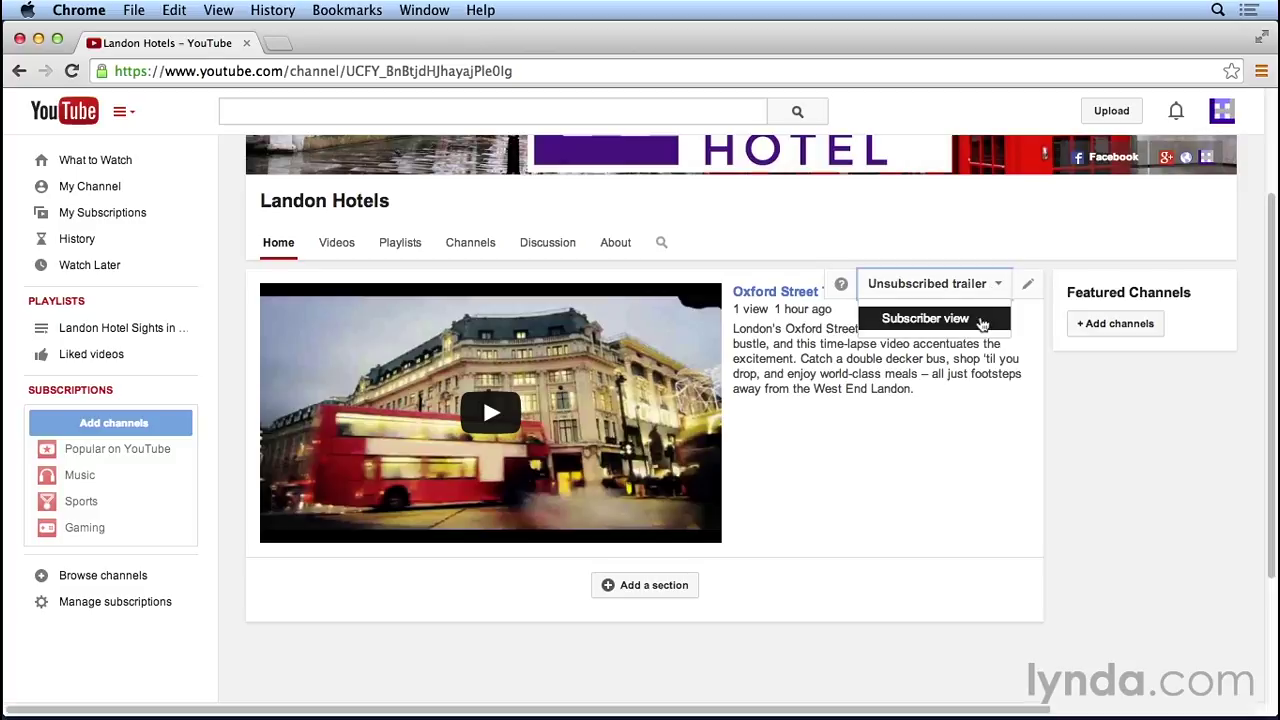
{"action": "left_click", "coordinate": [982, 320]}
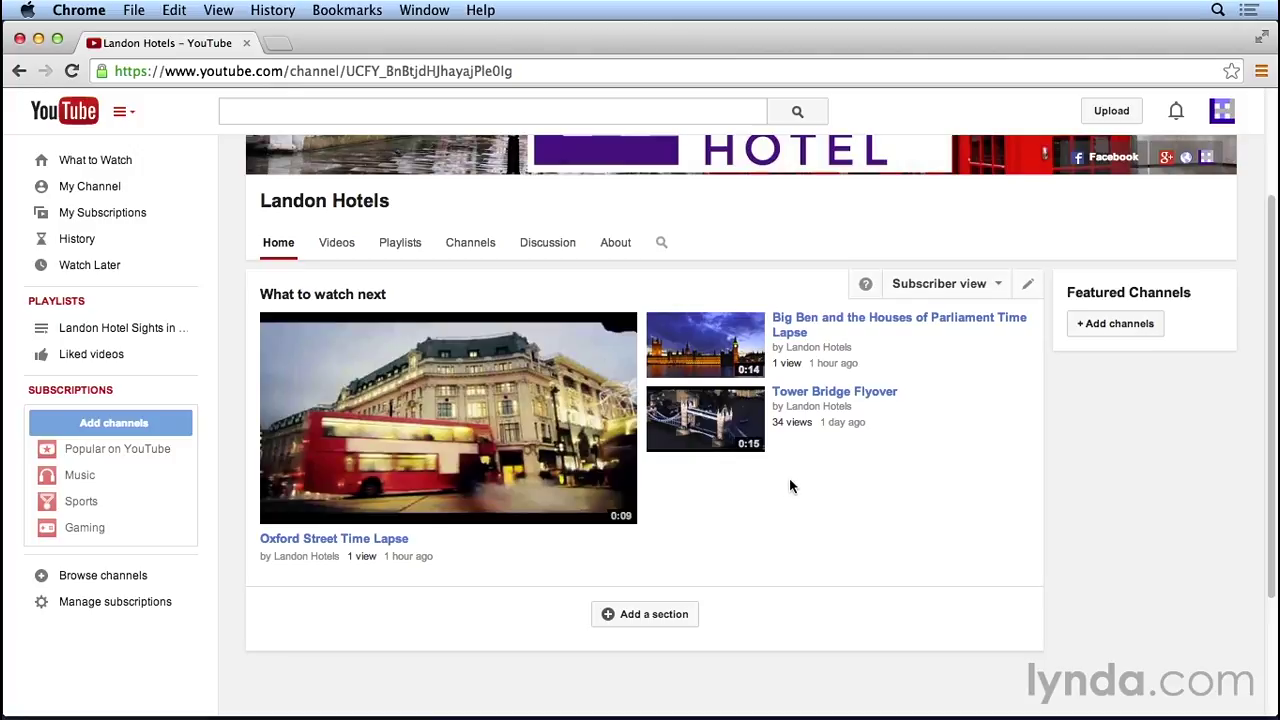
In the subscriber view settings, toggle Only include uploads and restore it, accepting the settings.
{"action": "left_click", "coordinate": [1029, 287]}
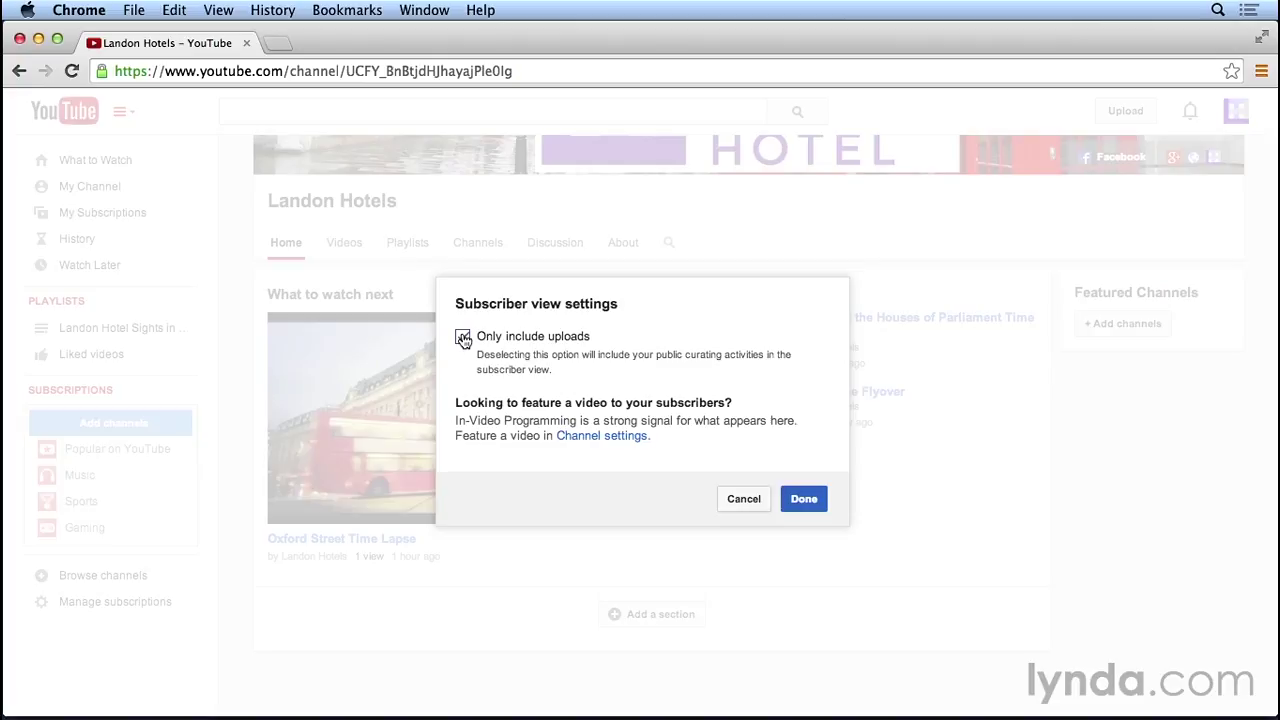
{"action": "left_click", "coordinate": [463, 339]}
{"action": "left_click", "coordinate": [463, 337]}
{"action": "left_click", "coordinate": [806, 499]}
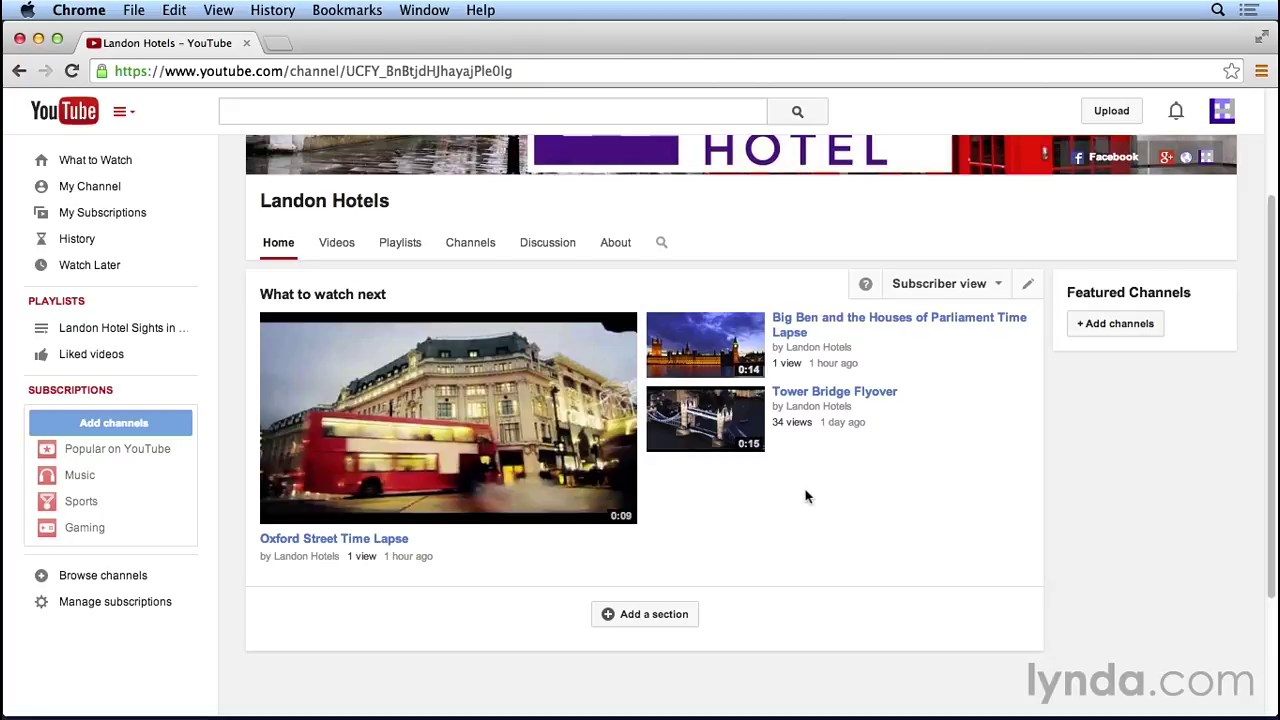
Add a new section to the channel home page, dismiss the Sections hint, and set its content to Single playlist.
{"action": "left_click", "coordinate": [676, 622]}
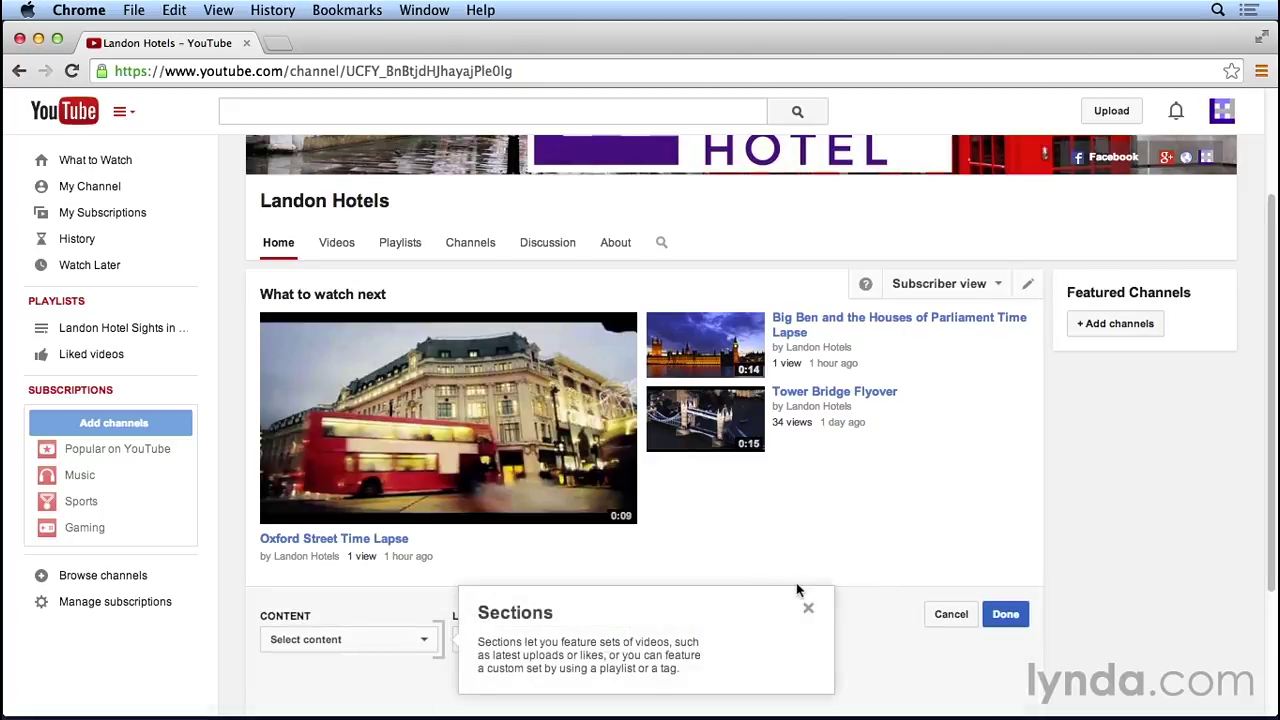
{"action": "scroll", "coordinate": [820, 530], "scroll_direction": "down", "scroll_amount": 3}
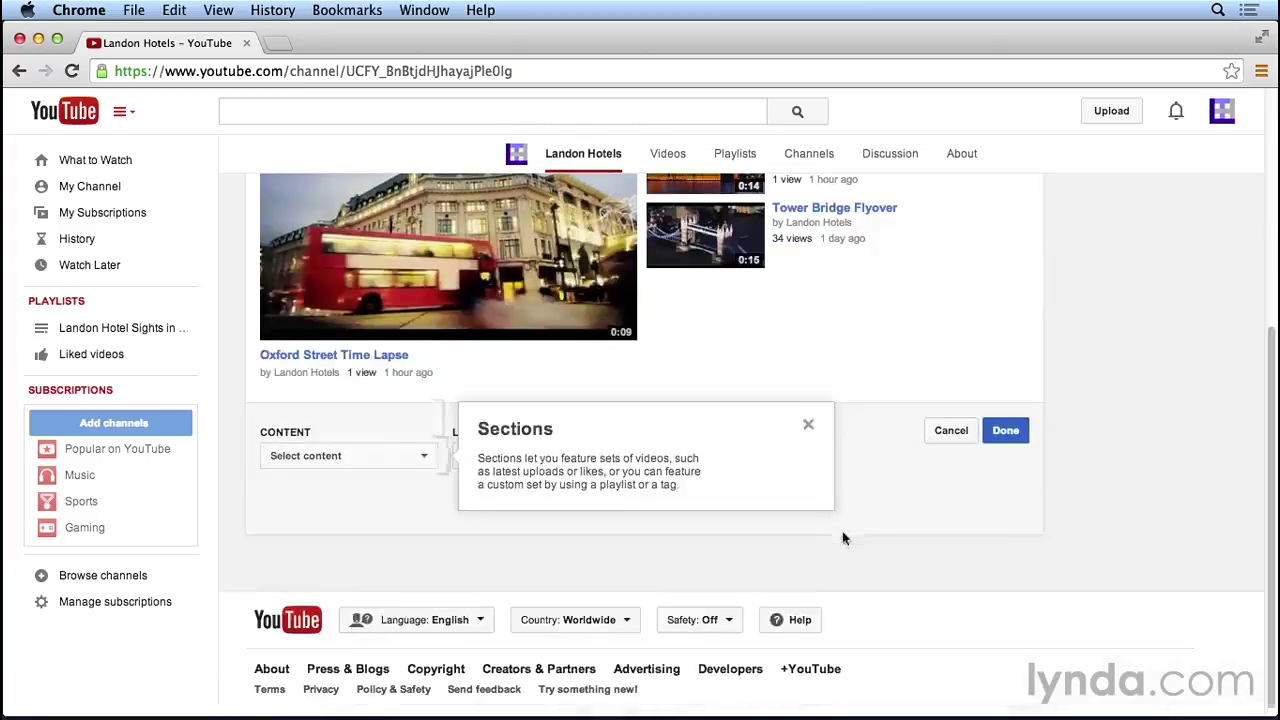
{"action": "left_click", "coordinate": [809, 427]}
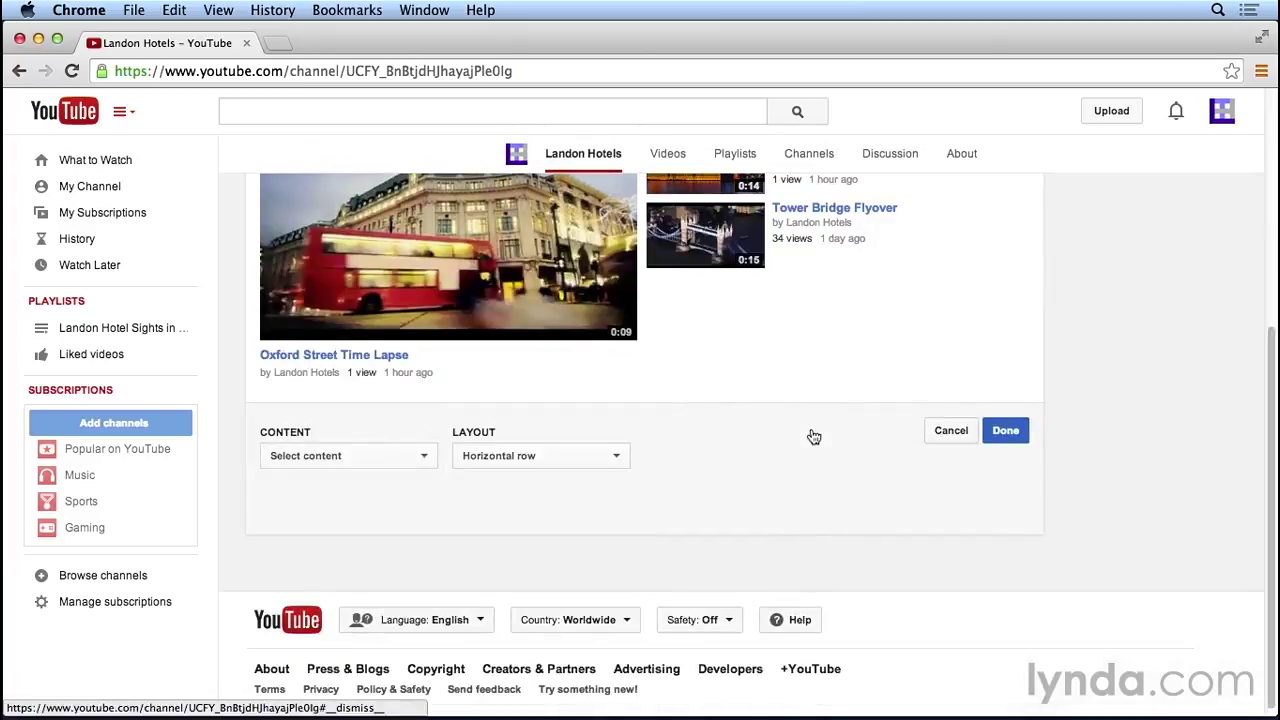
{"action": "left_click", "coordinate": [424, 458]}
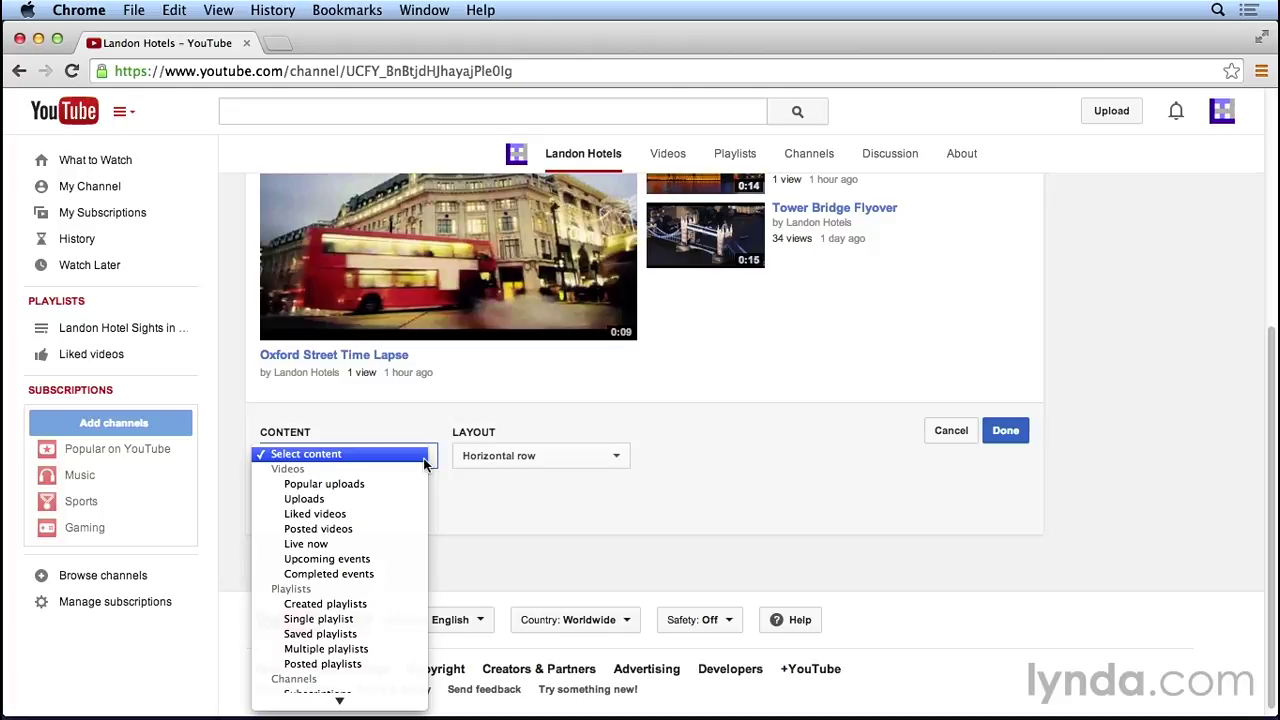
{"action": "left_click", "coordinate": [390, 620]}
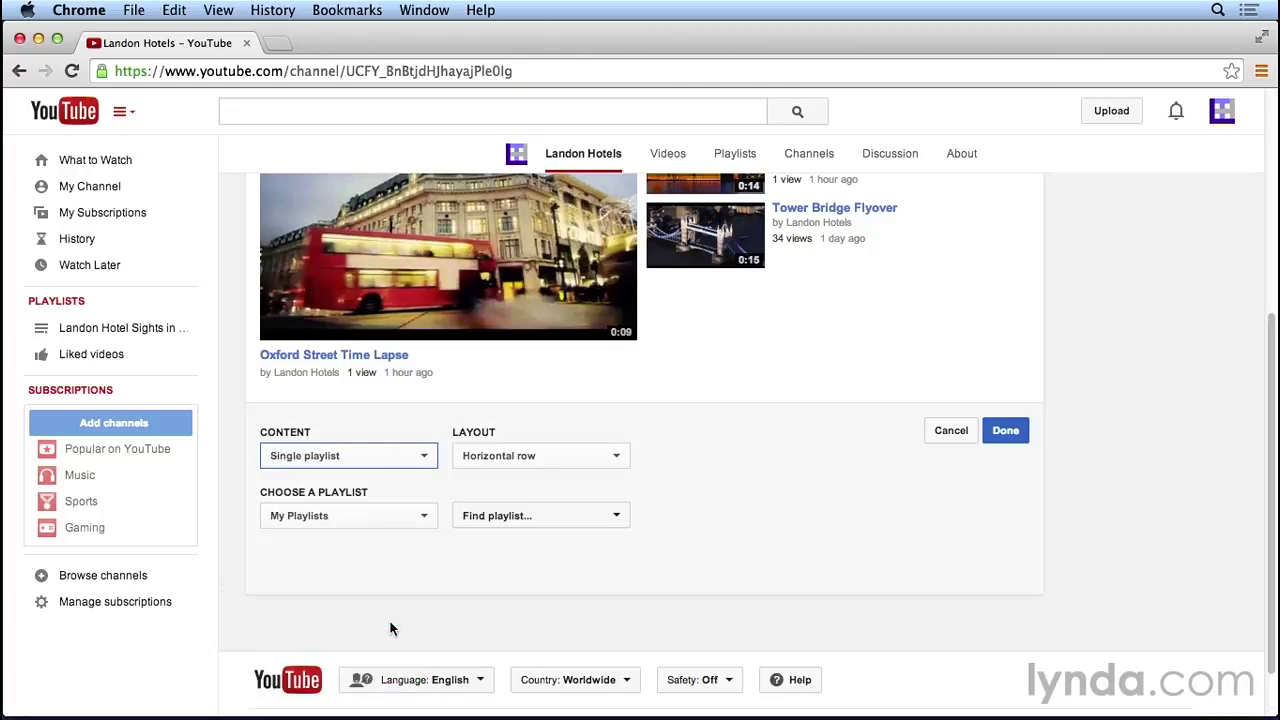
Keep the section in the Horizontal row layout and choose Landon Hotel Sights in London from My Playlists.
{"action": "left_click", "coordinate": [550, 460]}
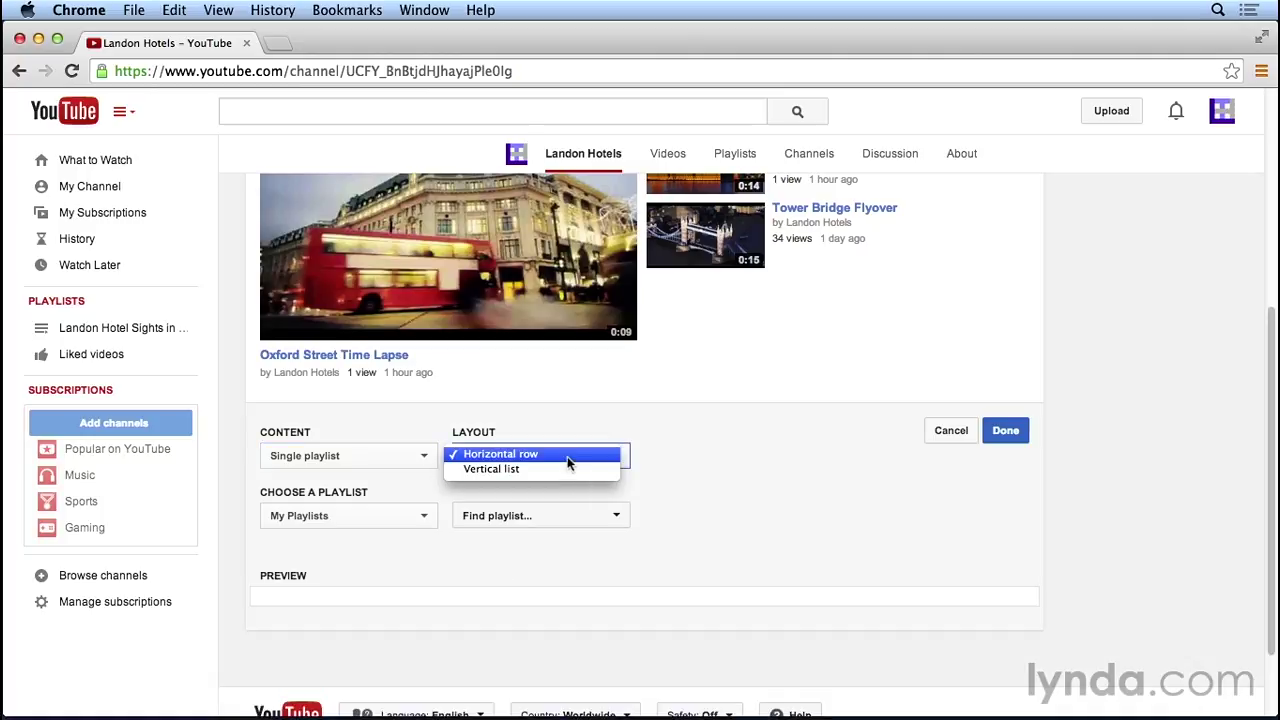
{"action": "left_click", "coordinate": [649, 455]}
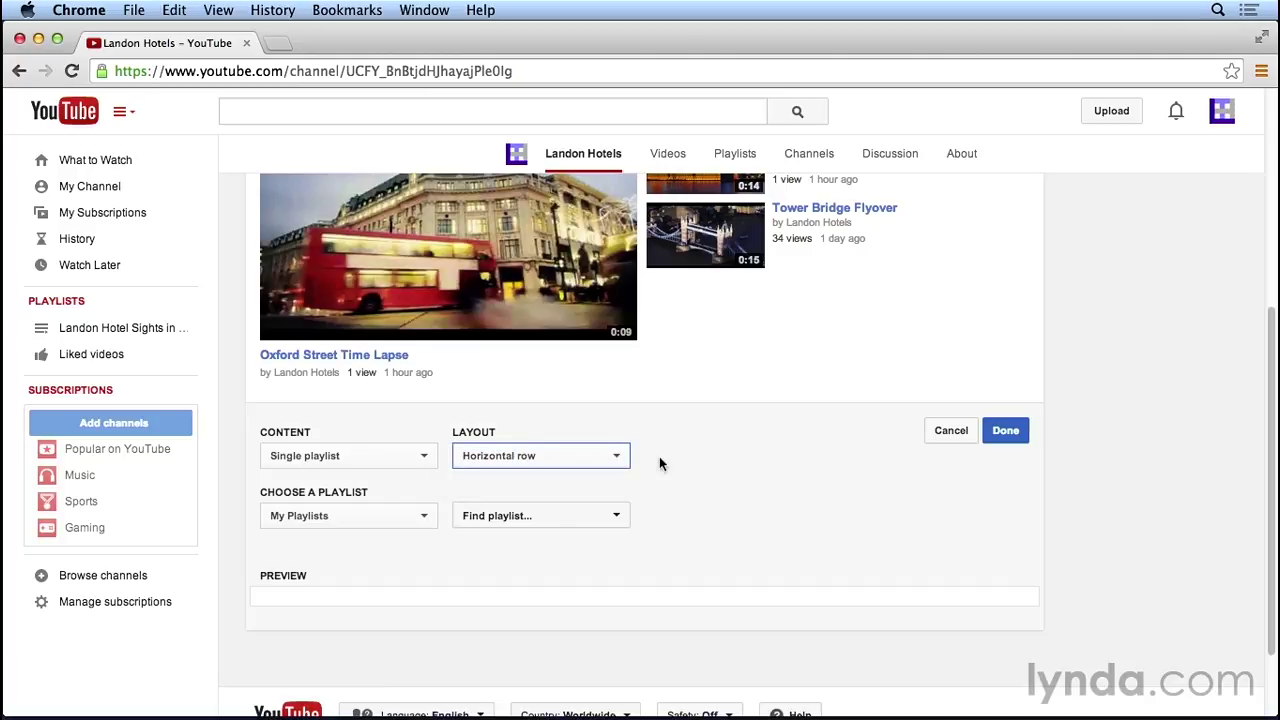
{"action": "scroll", "coordinate": [660, 463], "scroll_direction": "down", "scroll_amount": 2}
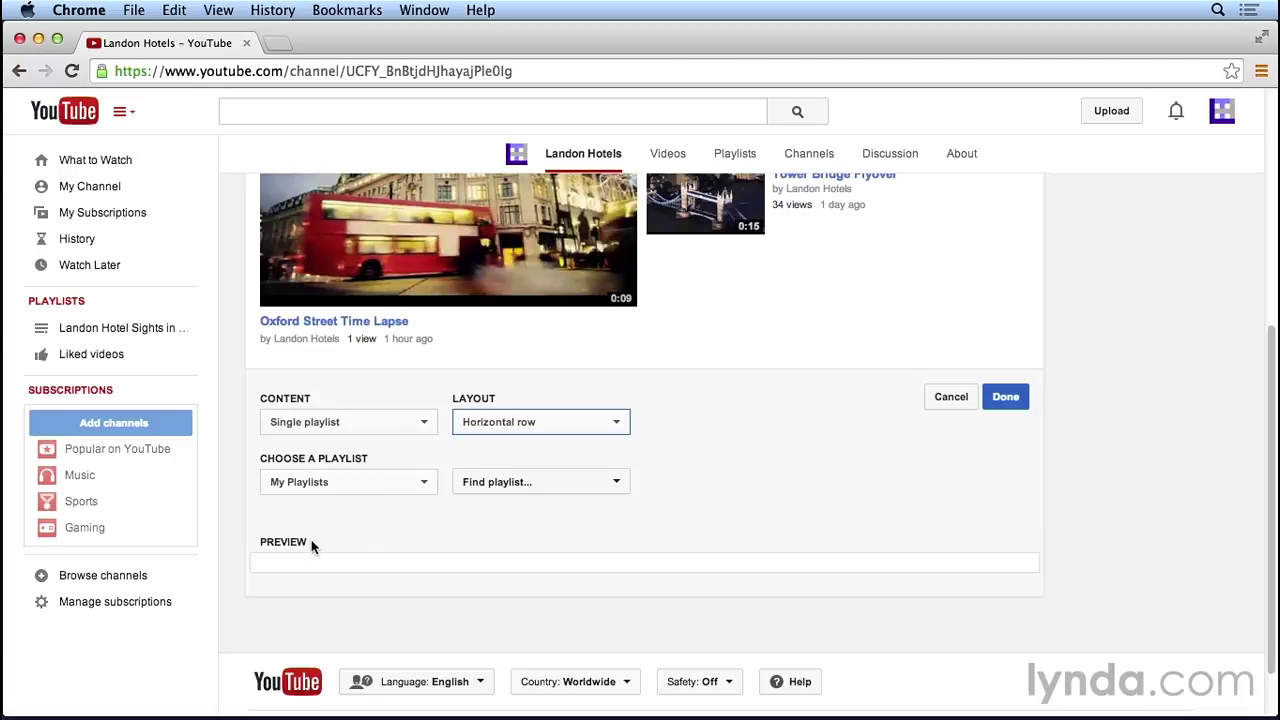
{"action": "left_click", "coordinate": [414, 483]}
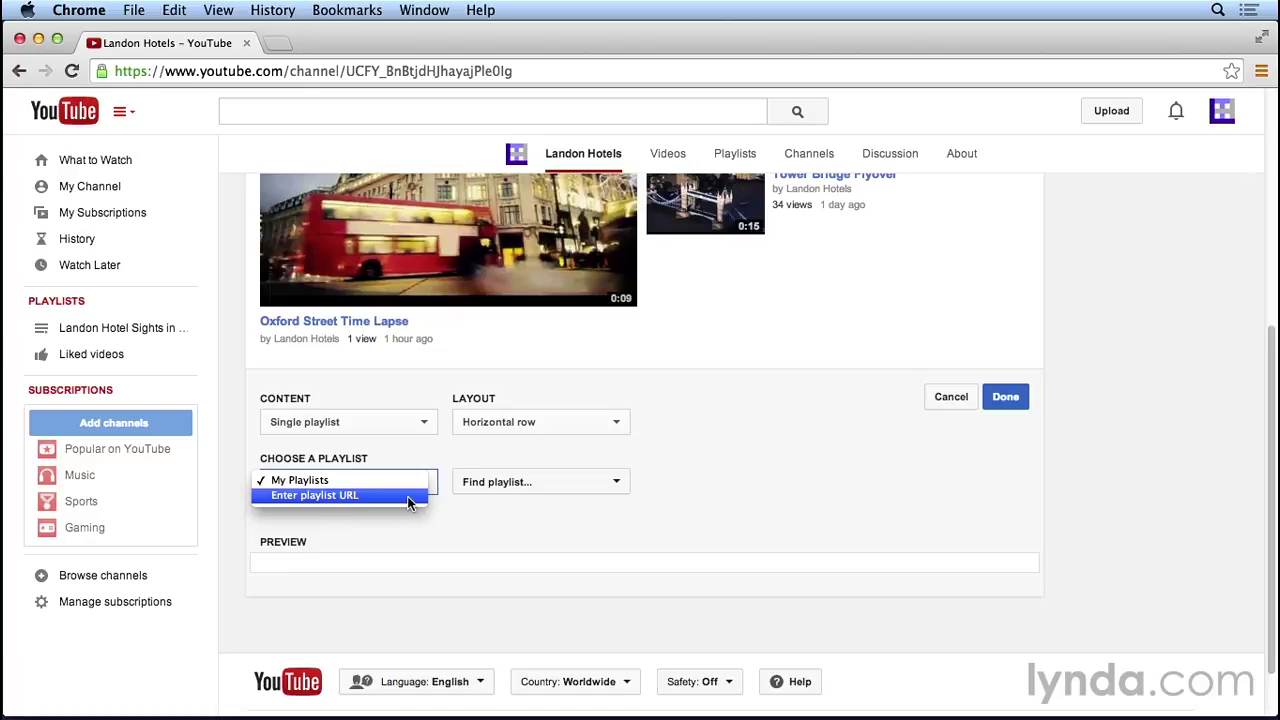
{"action": "left_click", "coordinate": [324, 481]}
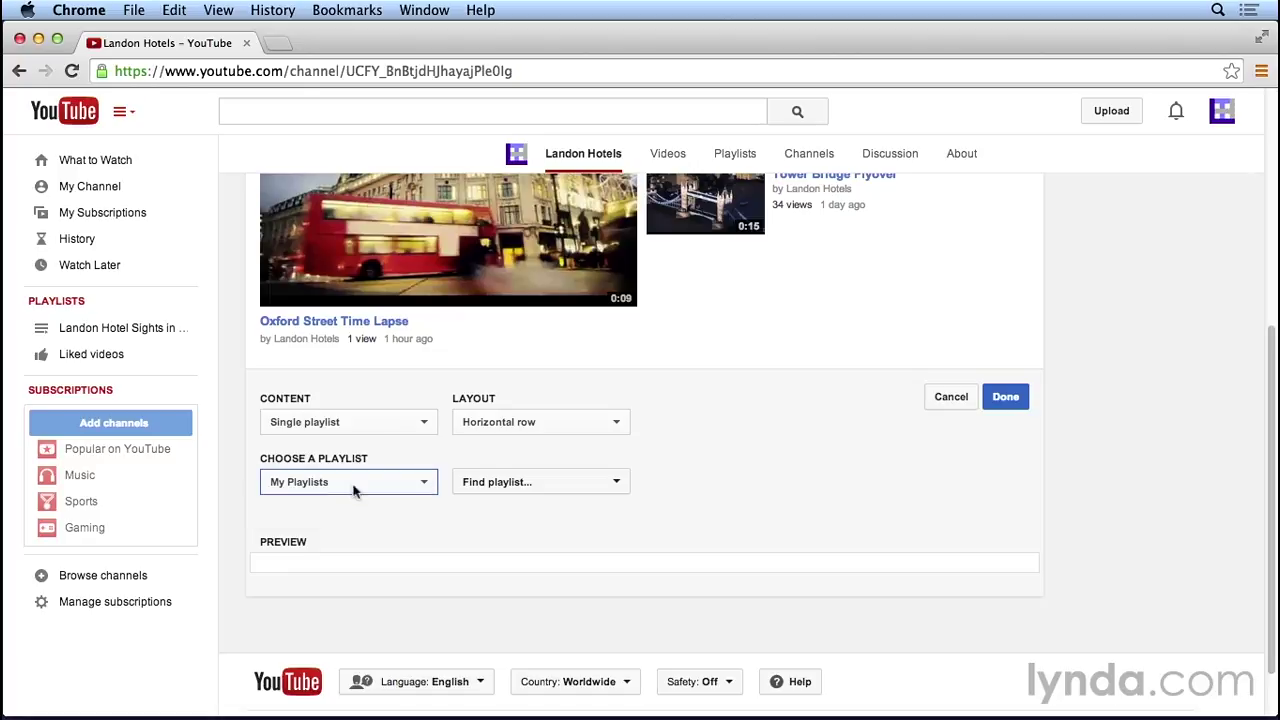
{"action": "left_click", "coordinate": [608, 483]}
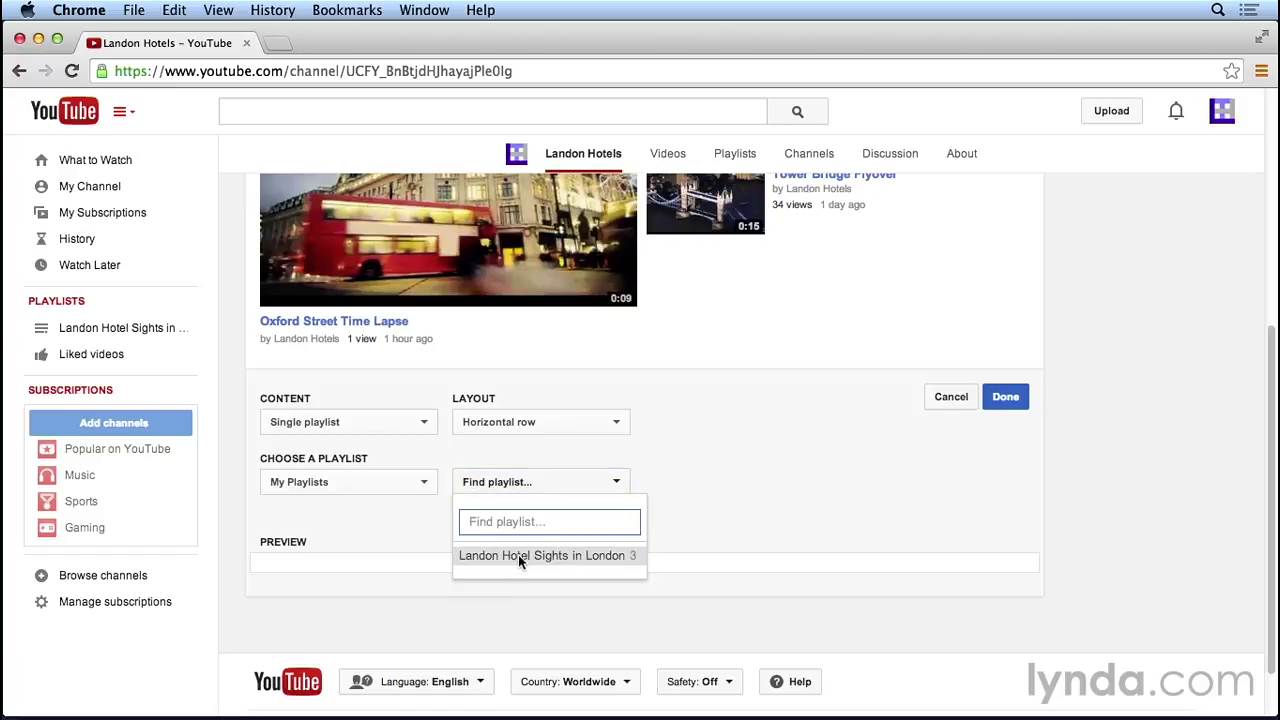
{"action": "left_click", "coordinate": [518, 556]}
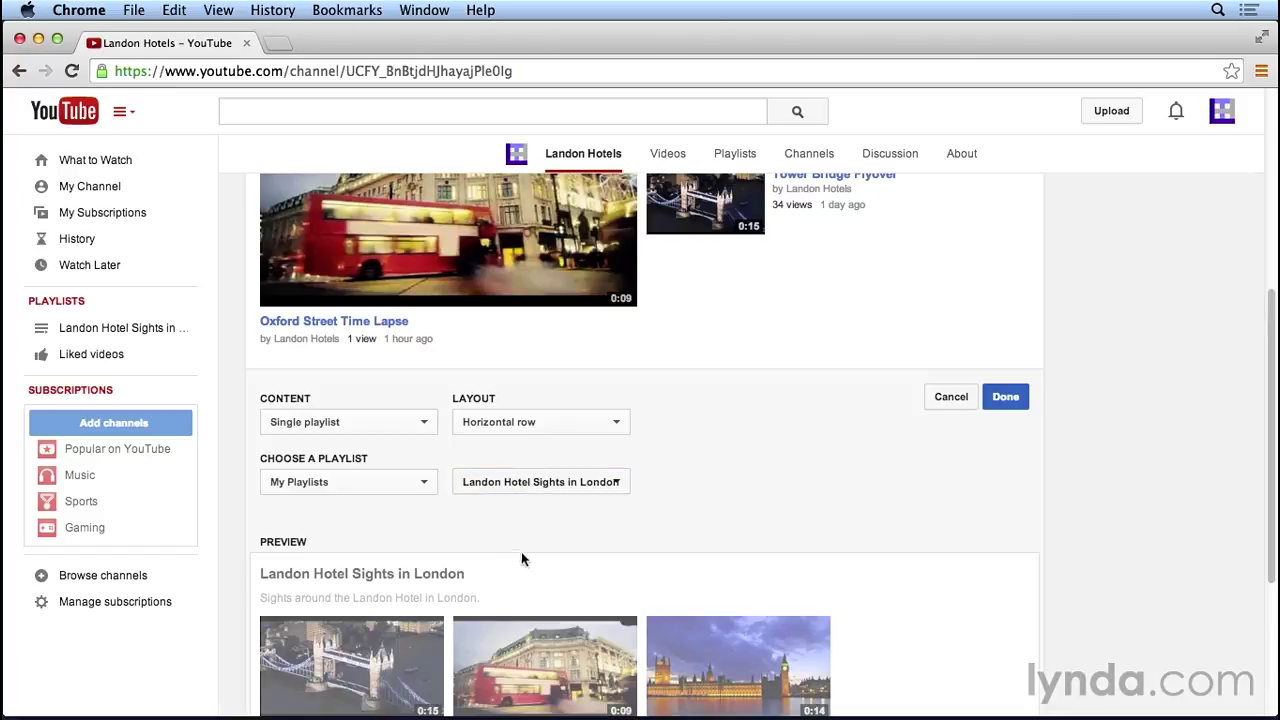
{"action": "scroll", "coordinate": [811, 517], "scroll_direction": "down", "scroll_amount": 3}
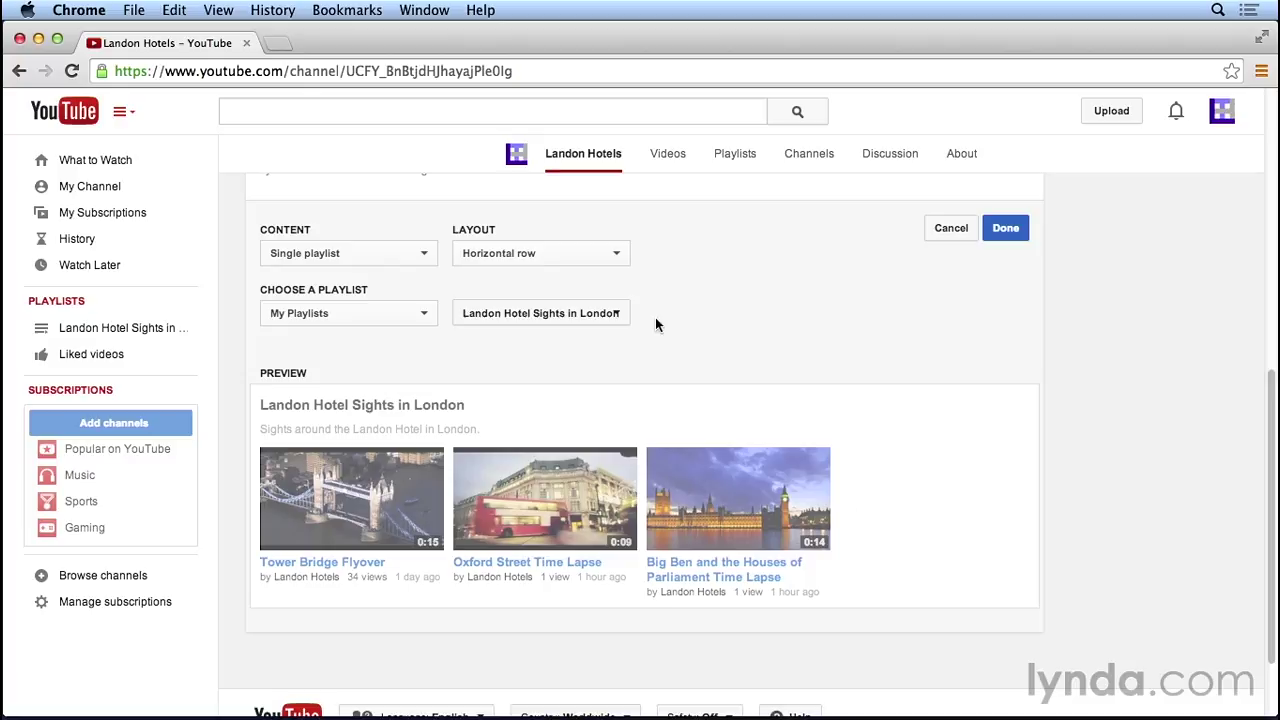
Try the Vertical list layout in the section preview and return it to Horizontal row.
{"action": "left_click", "coordinate": [587, 261]}
{"action": "left_click", "coordinate": [590, 266]}
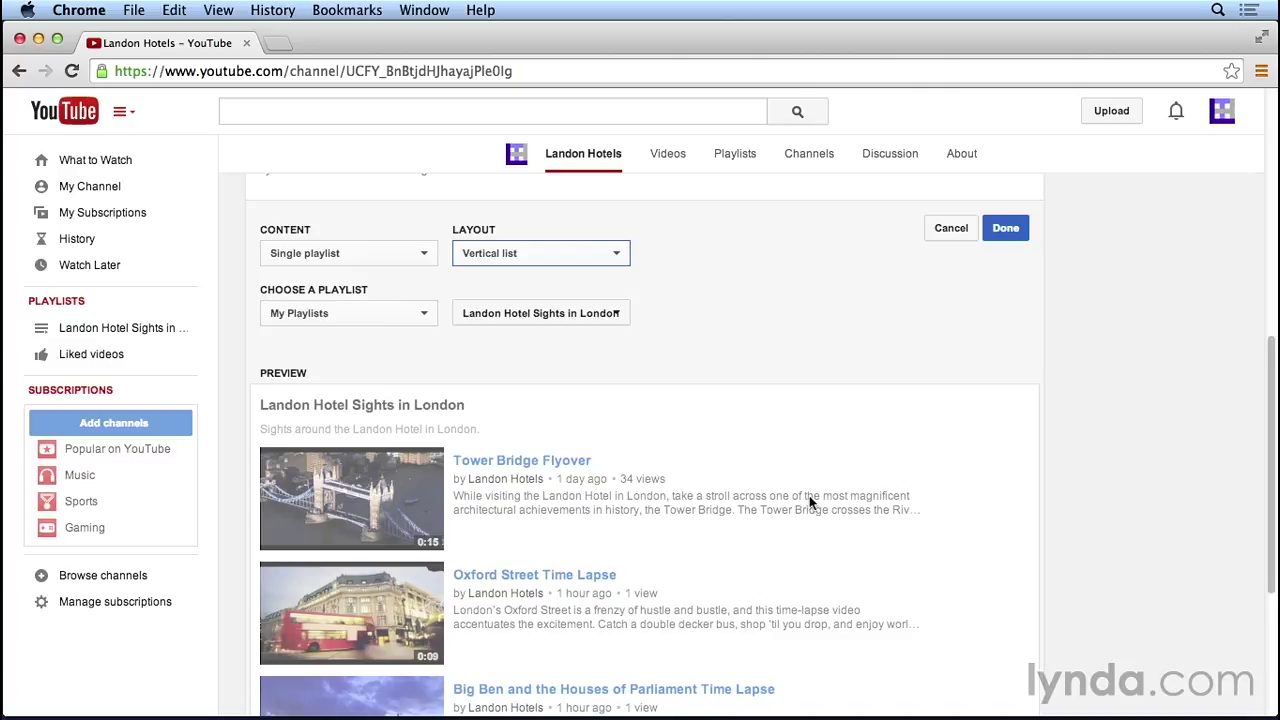
{"action": "left_click", "coordinate": [600, 253]}
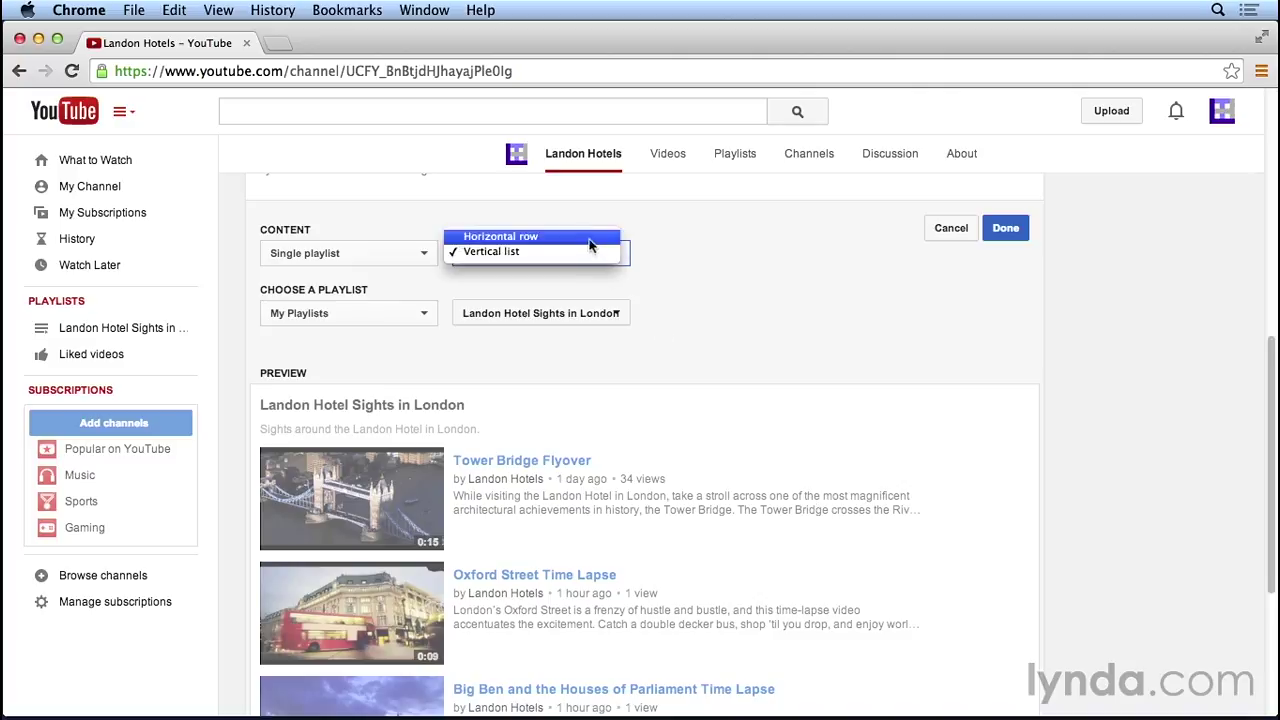
{"action": "left_click", "coordinate": [589, 238]}
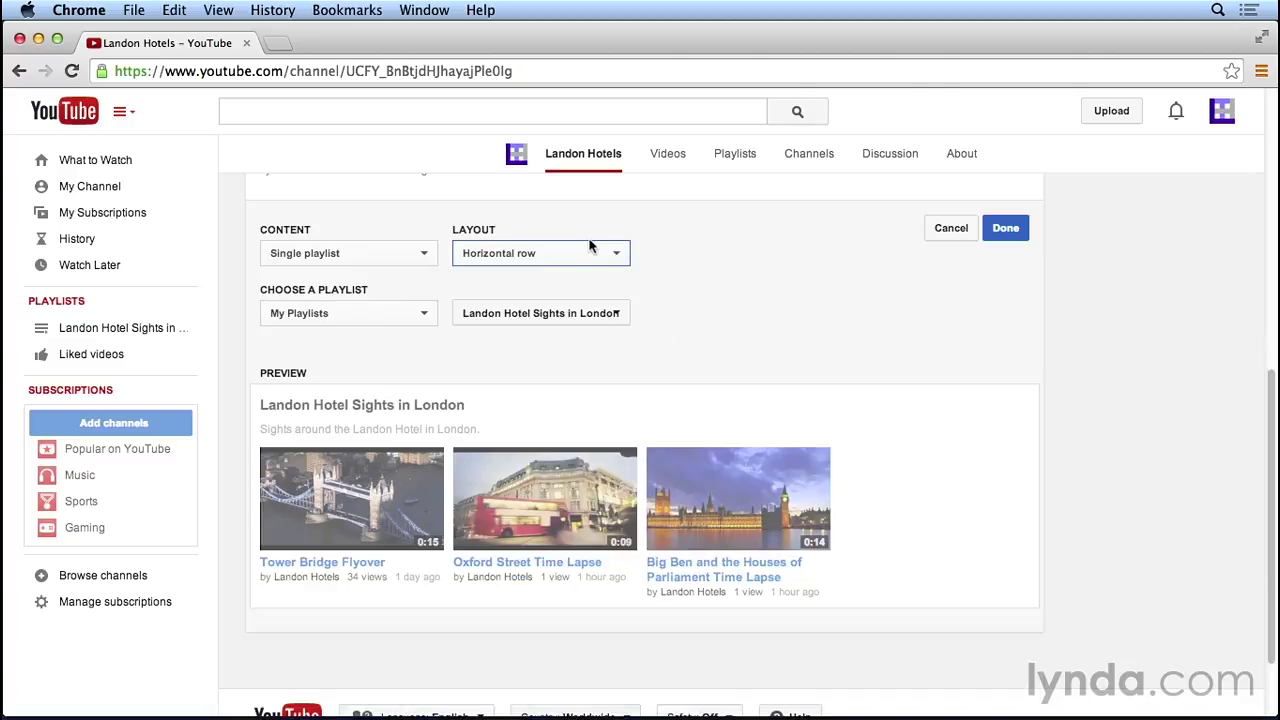
Set the playlist section's layout to Vertical list and finish editing the section.
{"action": "left_click", "coordinate": [589, 247]}
{"action": "left_click", "coordinate": [590, 268]}
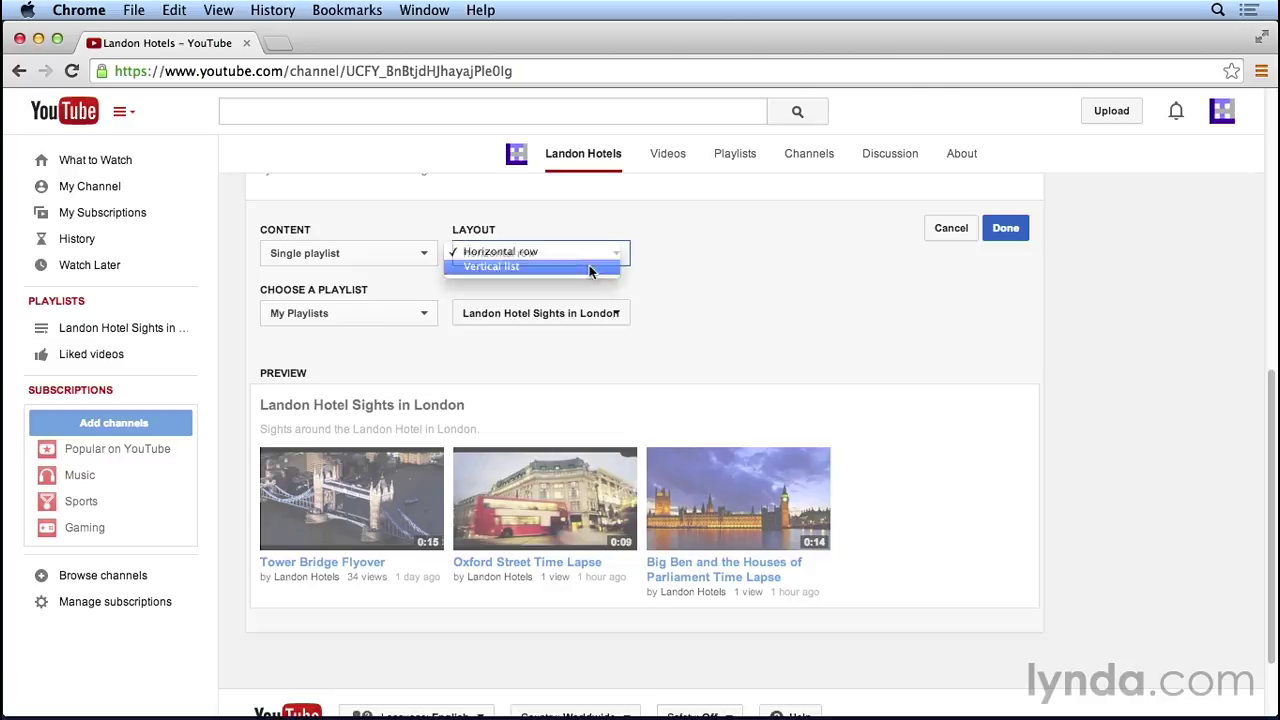
{"action": "left_click", "coordinate": [1010, 230]}
Add another section below the Landon Hotel Sights in London playlist and open its content choices.
{"action": "scroll", "coordinate": [1014, 300], "scroll_direction": "up", "scroll_amount": 5}
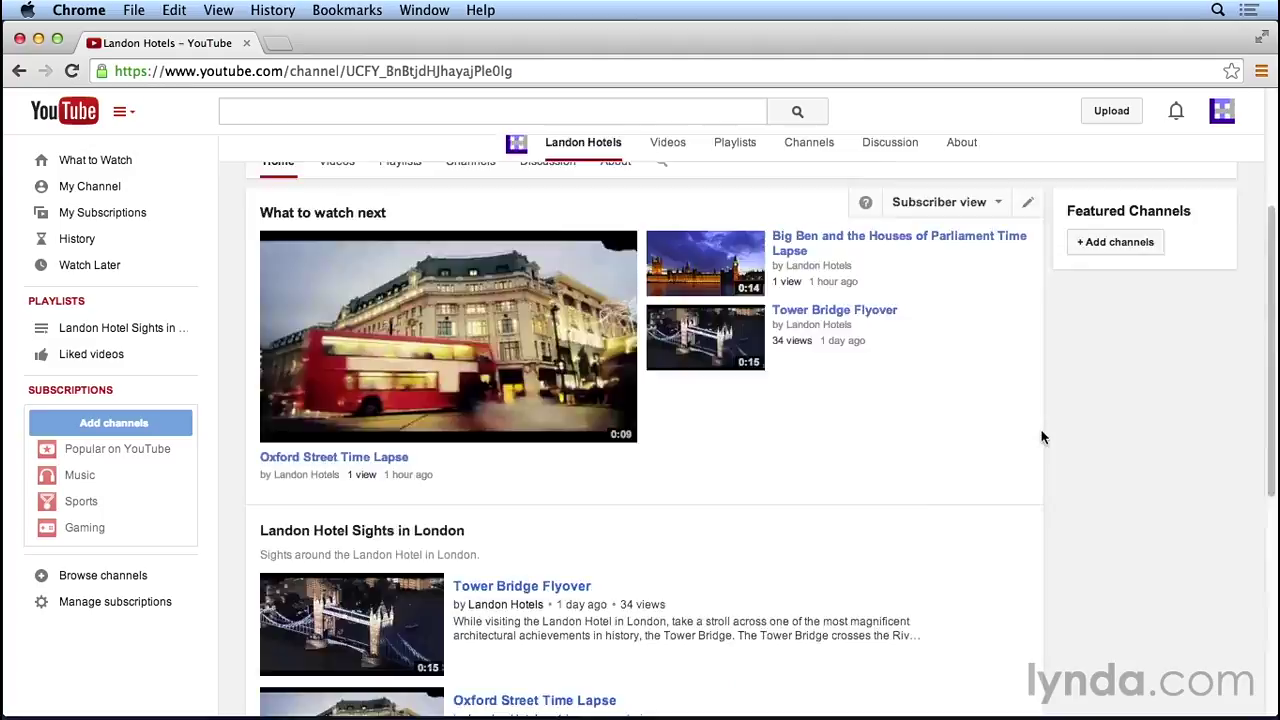
{"action": "scroll", "coordinate": [1011, 453], "scroll_direction": "up", "scroll_amount": 2}
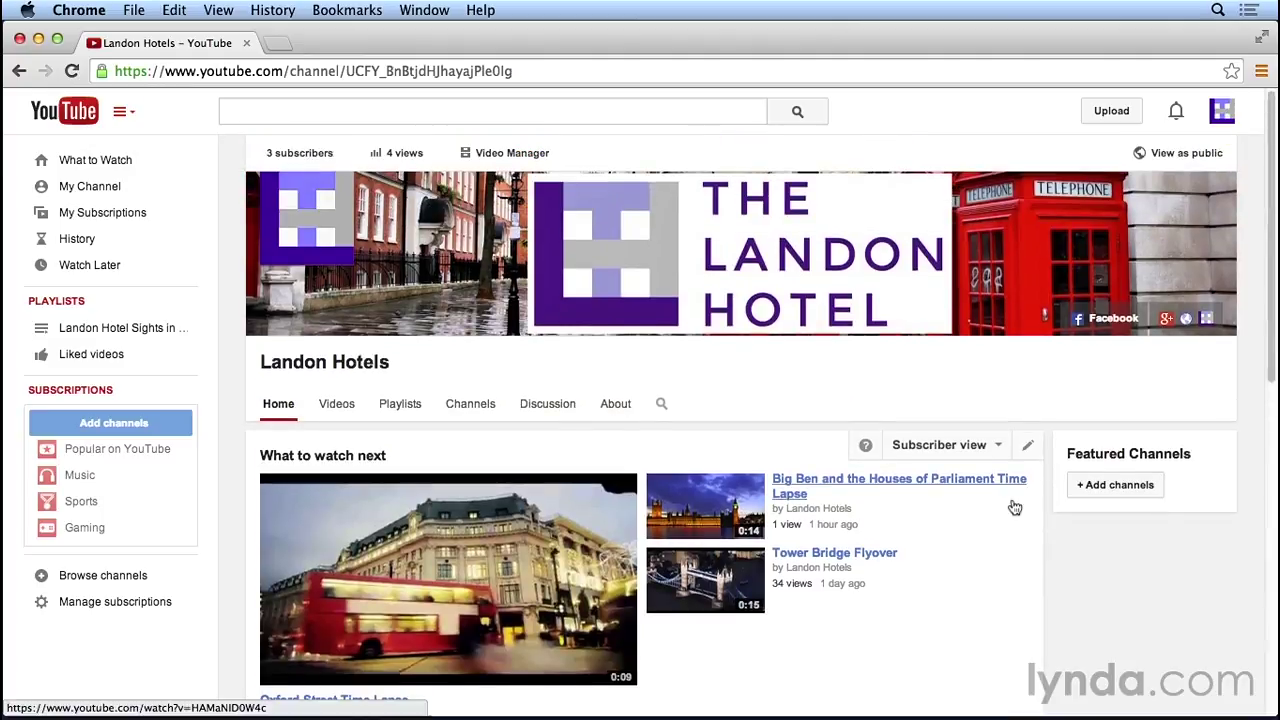
{"action": "scroll", "coordinate": [1014, 507], "scroll_direction": "down", "scroll_amount": 4}
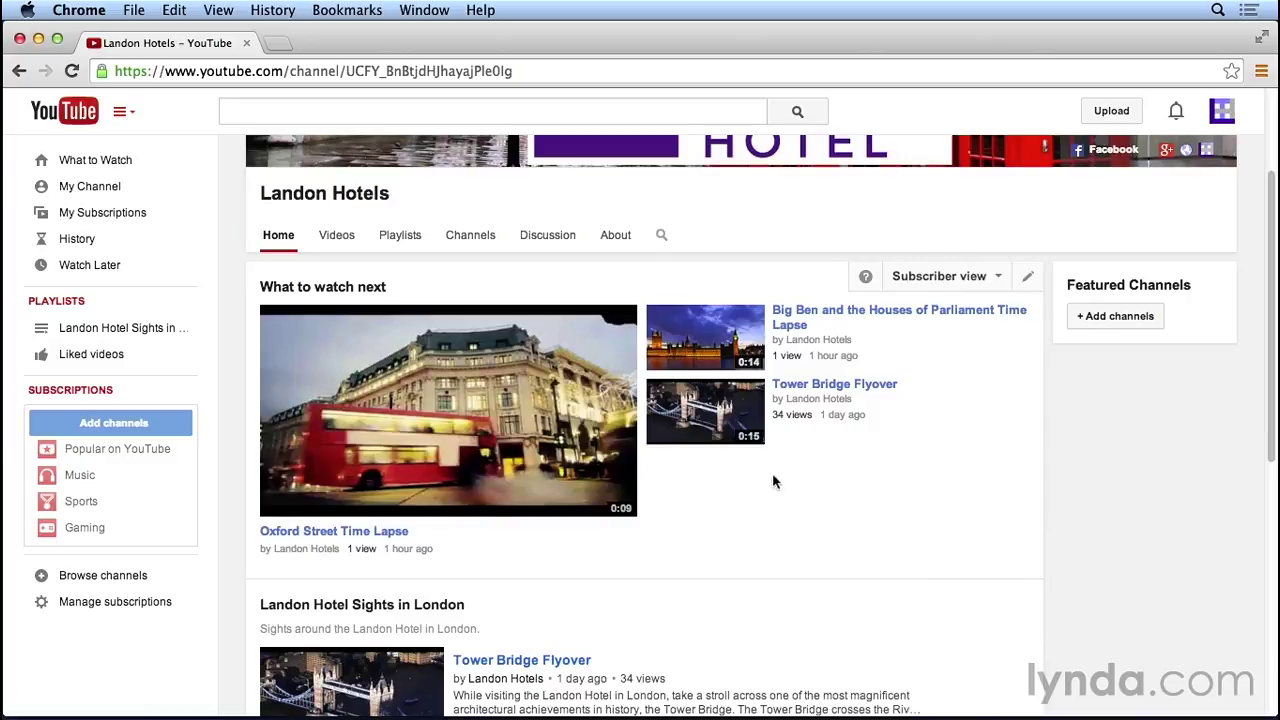
{"action": "scroll", "coordinate": [874, 540], "scroll_direction": "down", "scroll_amount": 5}
{"action": "scroll", "coordinate": [896, 547], "scroll_direction": "down", "scroll_amount": 1}
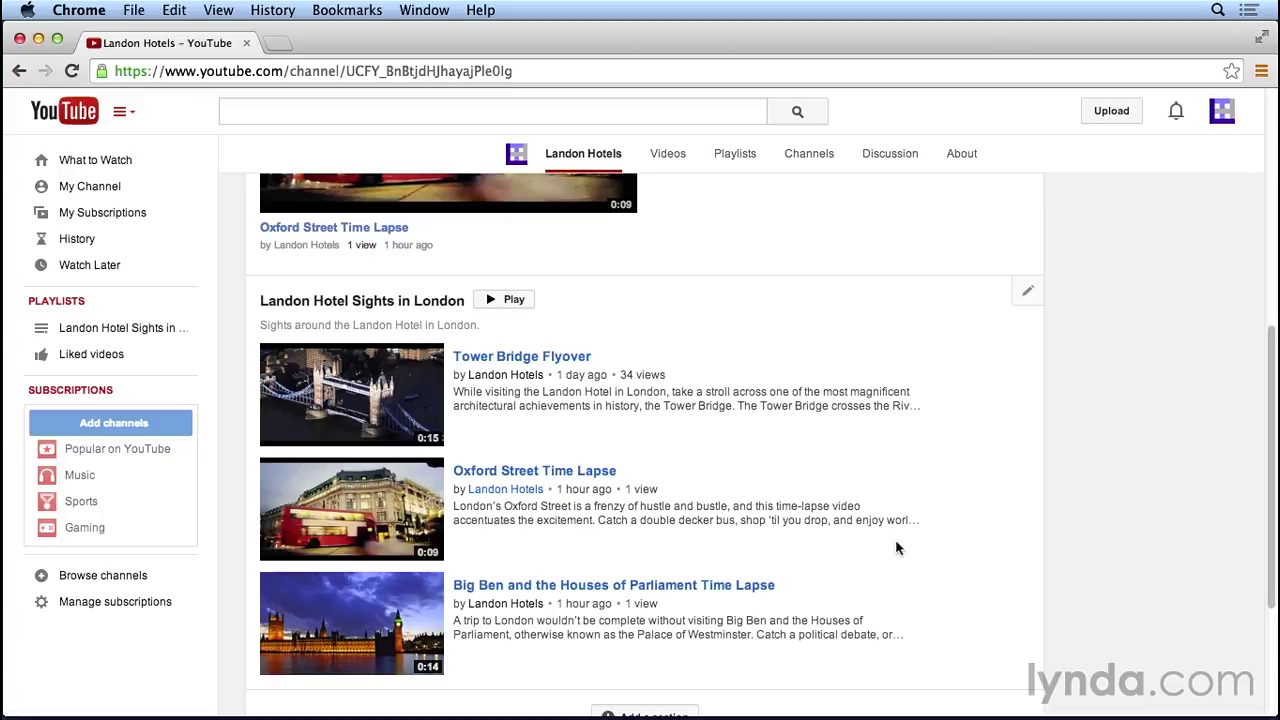
{"action": "scroll", "coordinate": [896, 547], "scroll_direction": "down", "scroll_amount": 3}
{"action": "left_click", "coordinate": [679, 598]}
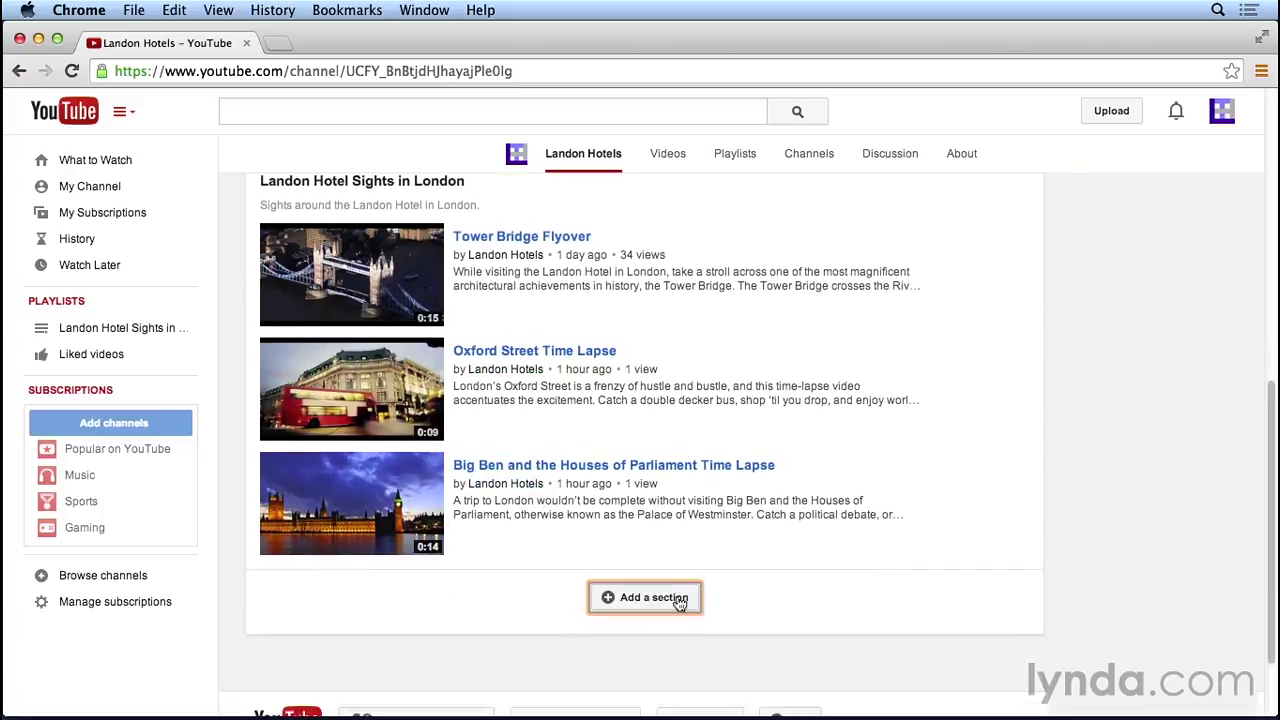
{"action": "scroll", "coordinate": [658, 590], "scroll_direction": "down", "scroll_amount": 2}
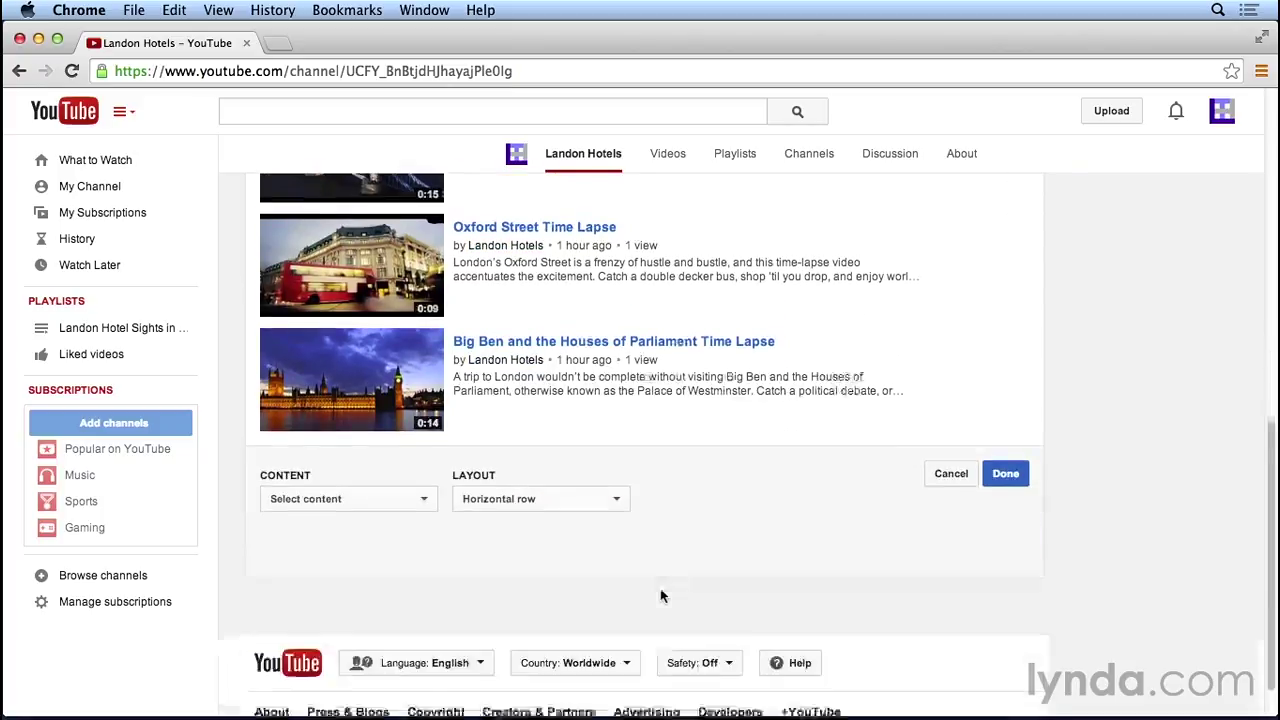
{"action": "left_click", "coordinate": [410, 449]}
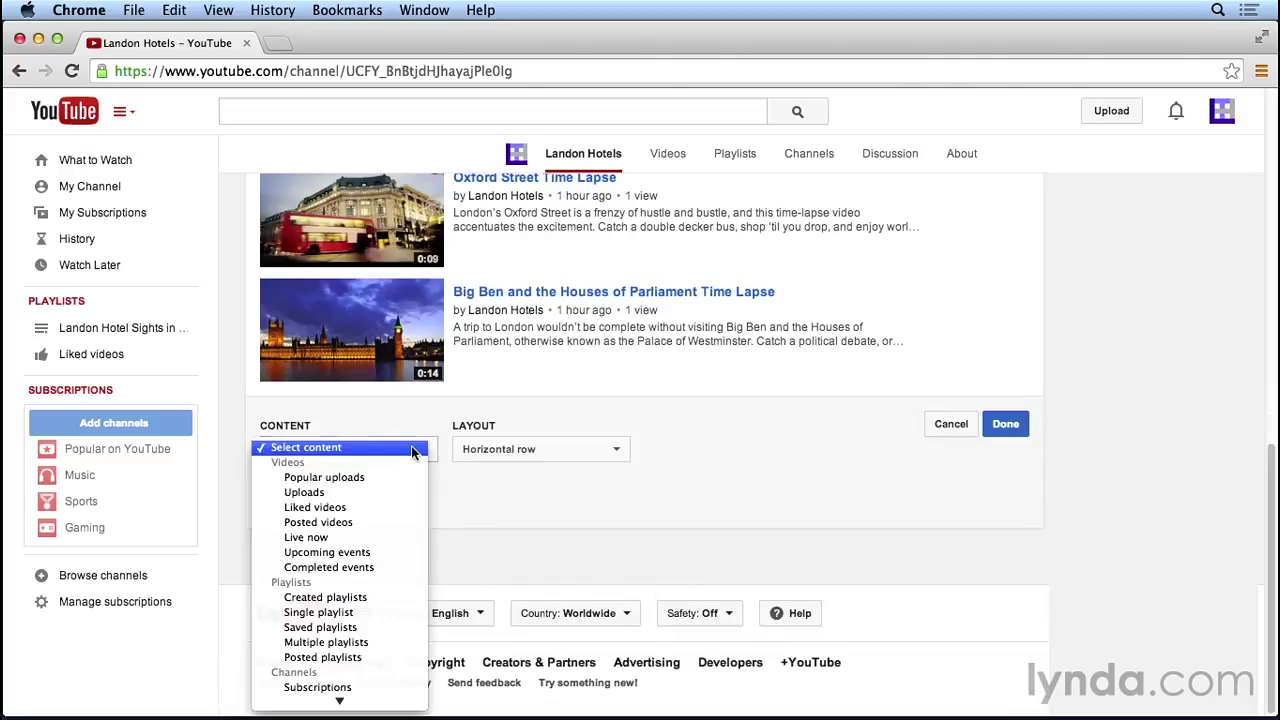